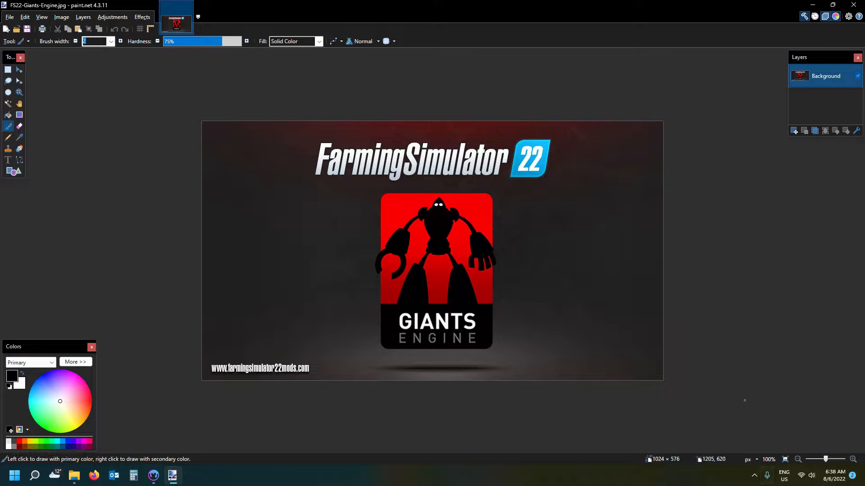
Close paint.net with the FS22-Giants-Engine.jpg image and launch Material Maker from its desktop shortcut.
click(857, 8)
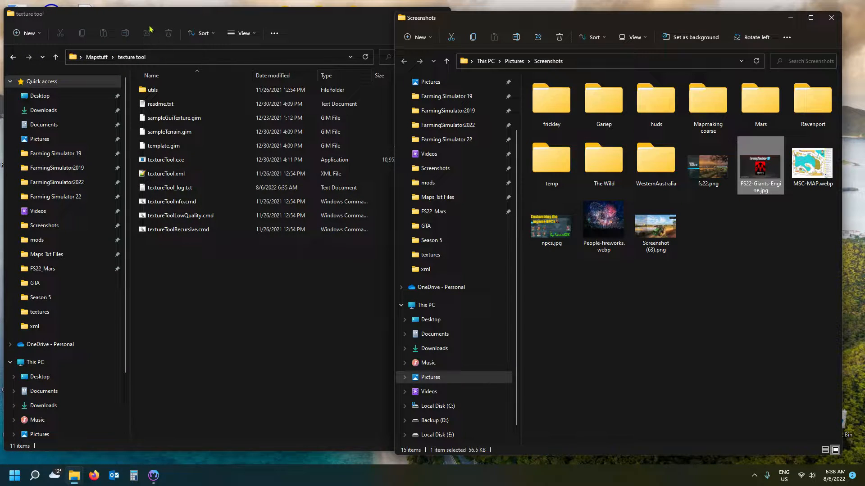
drag(153, 21, 145, 104)
double_click(90, 63)
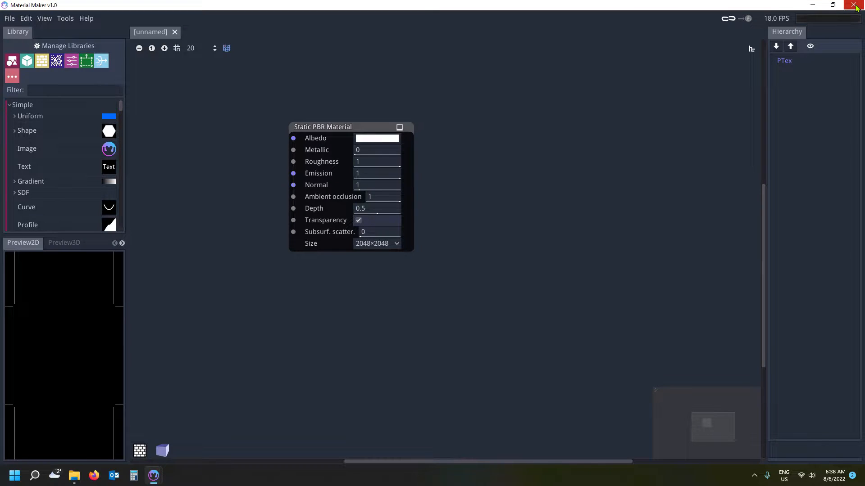
Quit the newly launched Material Maker, move the texture tool folder window back, and switch to the already running Material Maker.
click(853, 5)
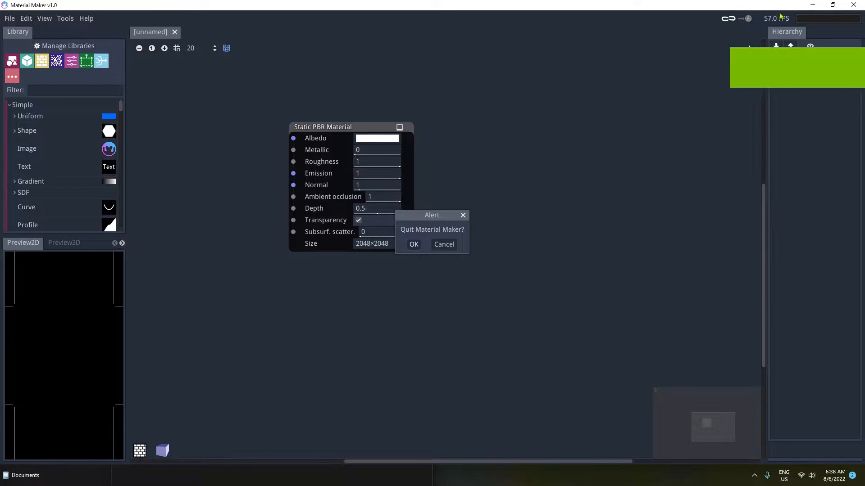
click(413, 244)
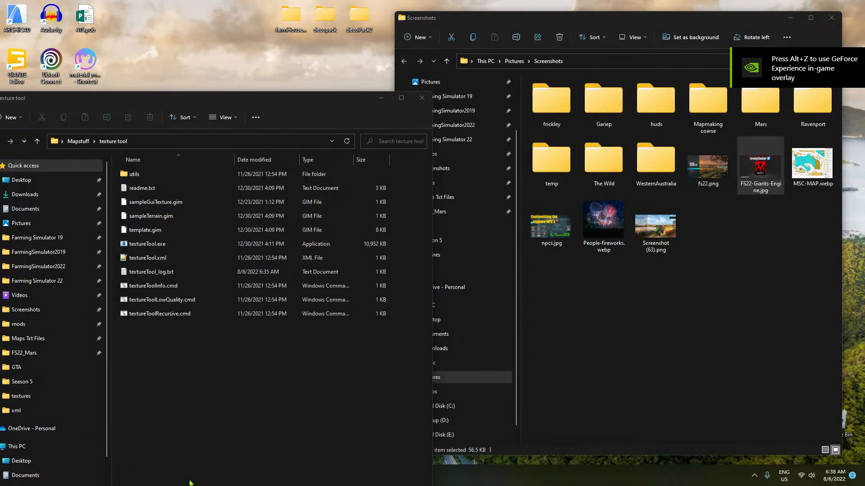
drag(315, 104, 358, 22)
click(153, 475)
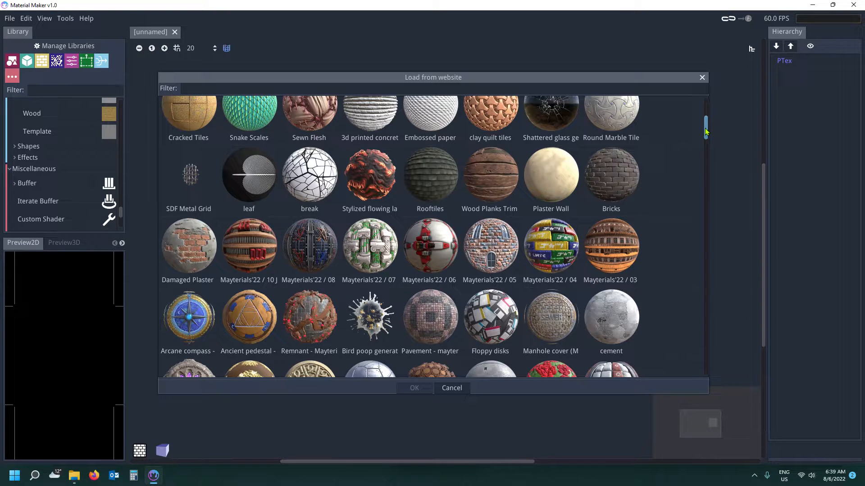
Dismiss the website material browser and reposition the Static PBR Material node near the graph's upper right.
click(702, 78)
click(670, 174)
drag(670, 174, 708, 105)
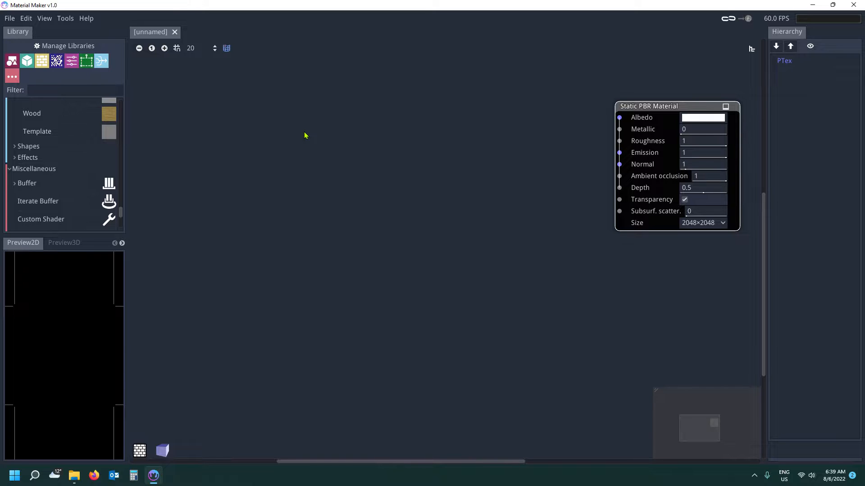
drag(709, 107, 716, 125)
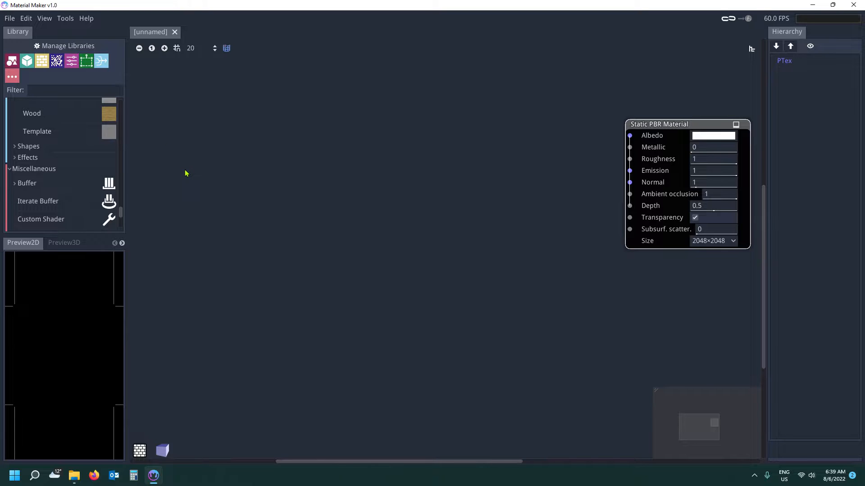
drag(122, 207, 124, 106)
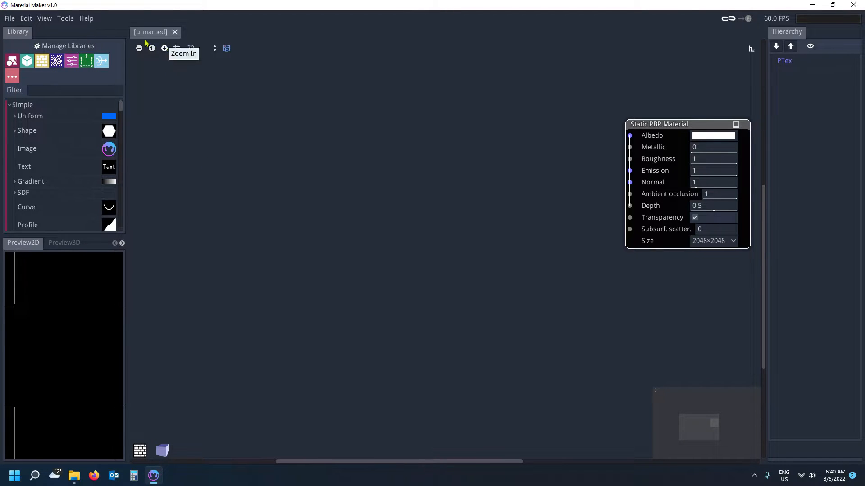
Open the website's material collection and look through the available materials.
click(11, 20)
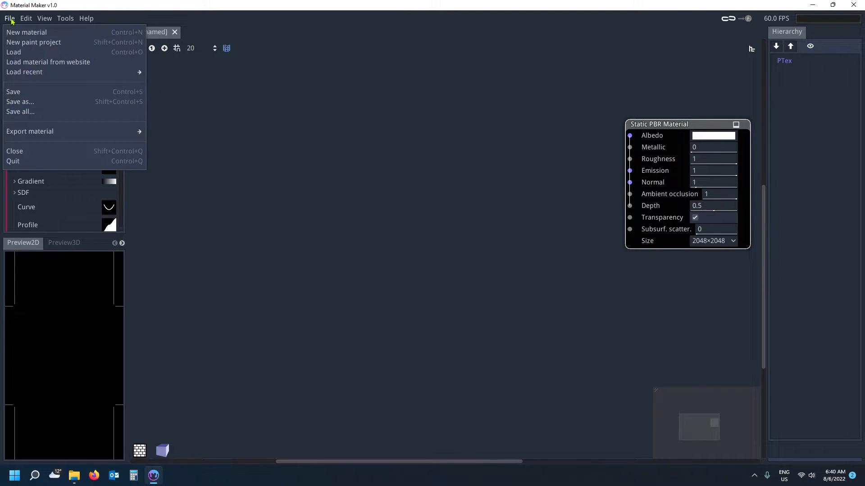
click(26, 62)
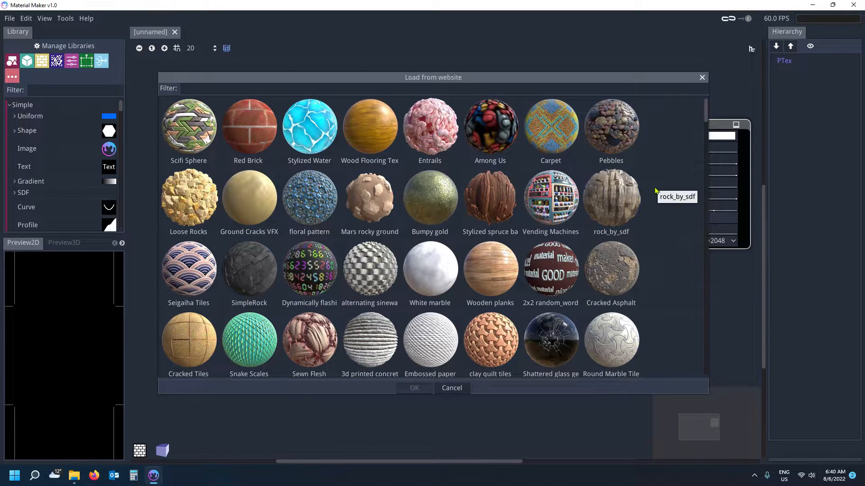
scroll(655, 192, down, 2)
scroll(656, 192, down, 10)
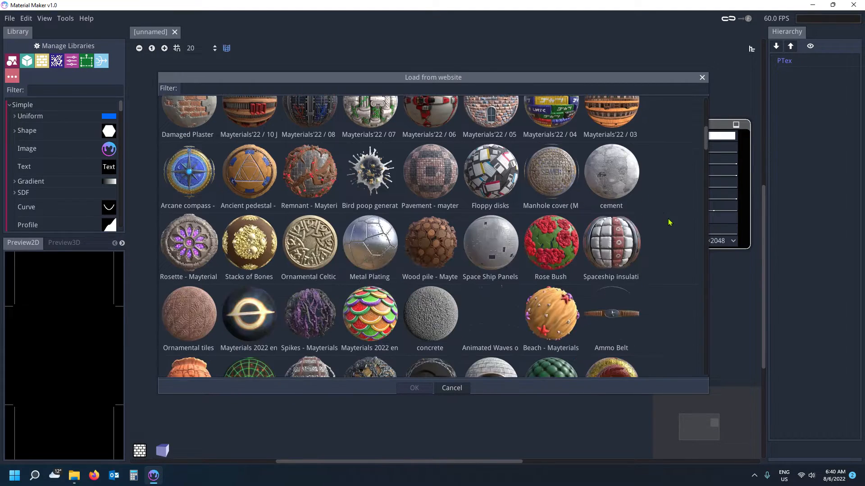
scroll(669, 224, down, 3)
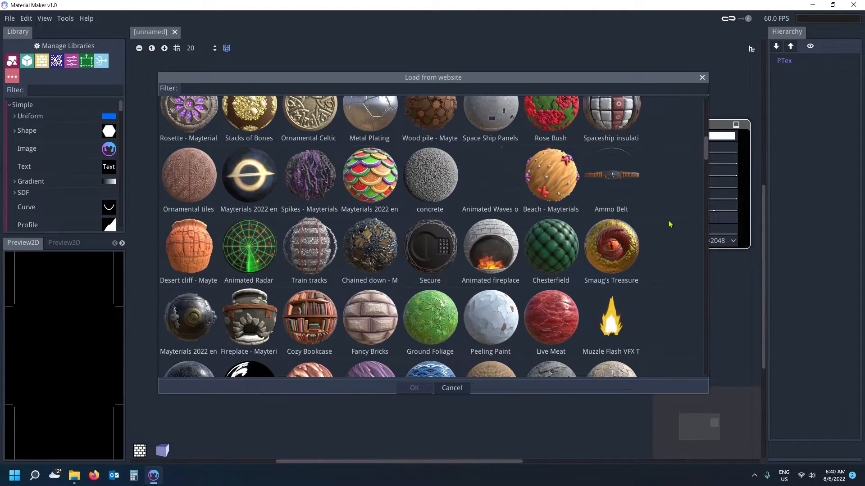
scroll(669, 224, down, 5)
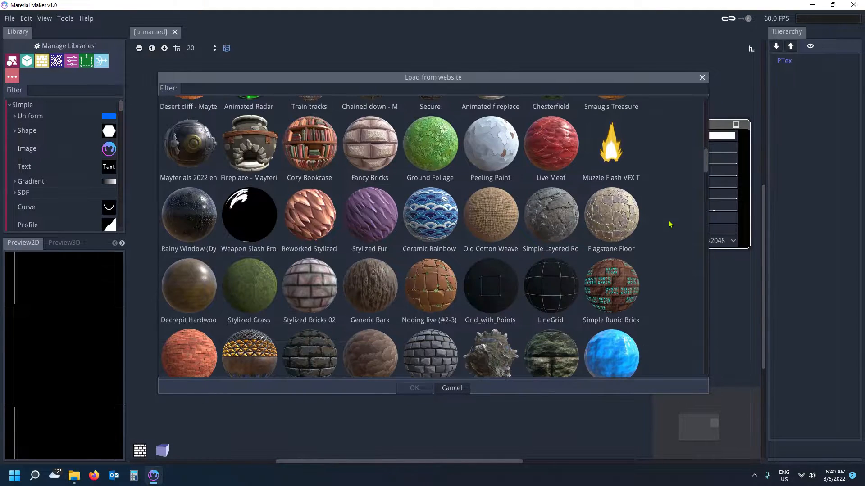
scroll(669, 224, down, 4)
scroll(668, 225, down, 3)
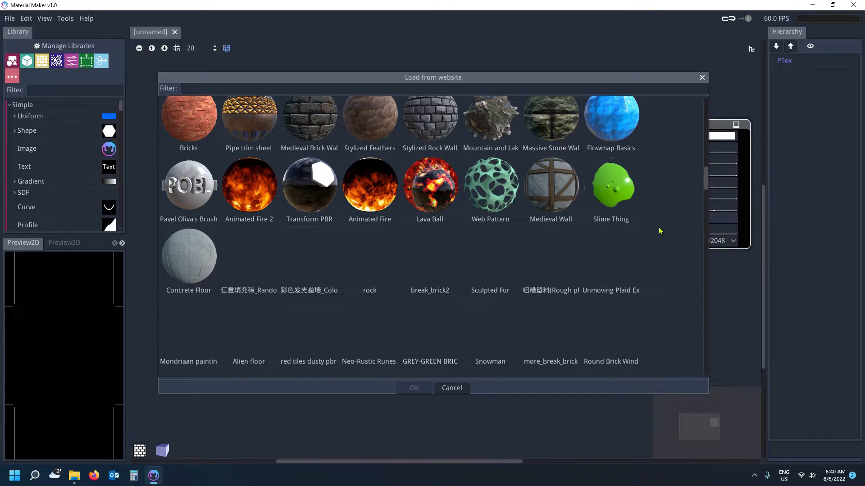
scroll(660, 230, down, 5)
scroll(660, 231, down, 9)
scroll(659, 232, down, 9)
scroll(659, 236, down, 6)
scroll(657, 236, up, 7)
scroll(655, 236, up, 12)
scroll(656, 237, up, 12)
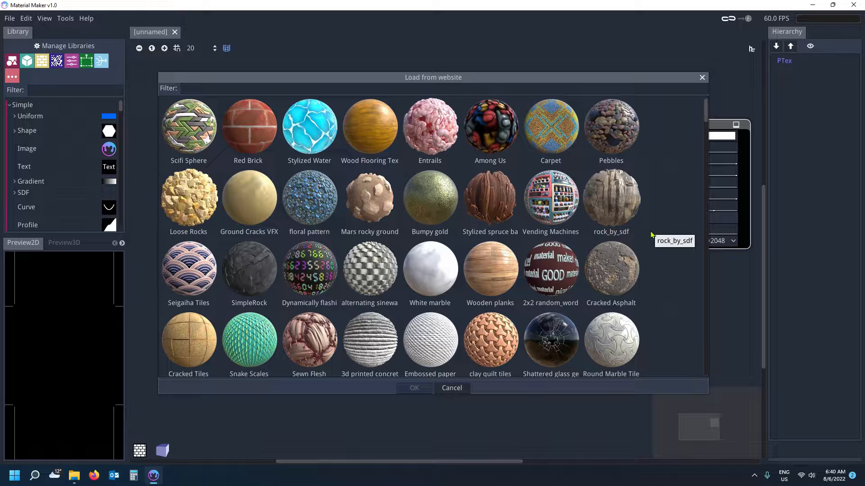
Load the Pebbles material from the website, examine the nodes feeding its Static PBR Material node, and close that graph.
click(609, 131)
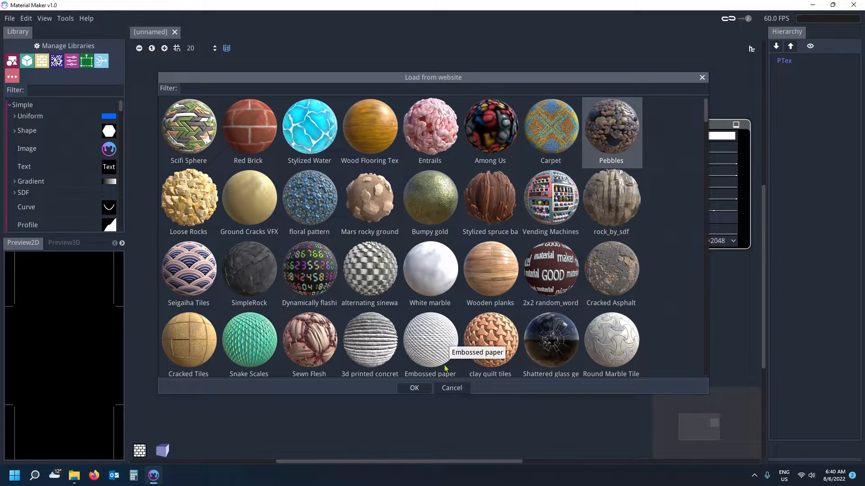
click(414, 388)
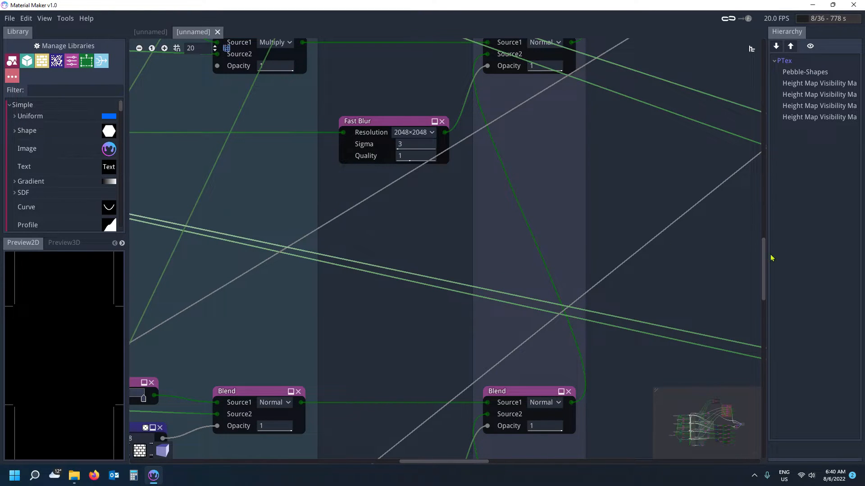
scroll(764, 263, down, 3)
mouse_move(764, 285)
mouse_down()
mouse_move(765, 264)
mouse_move(763, 309)
mouse_move(772, 170)
mouse_move(751, 293)
mouse_up()
drag(483, 462, 708, 471)
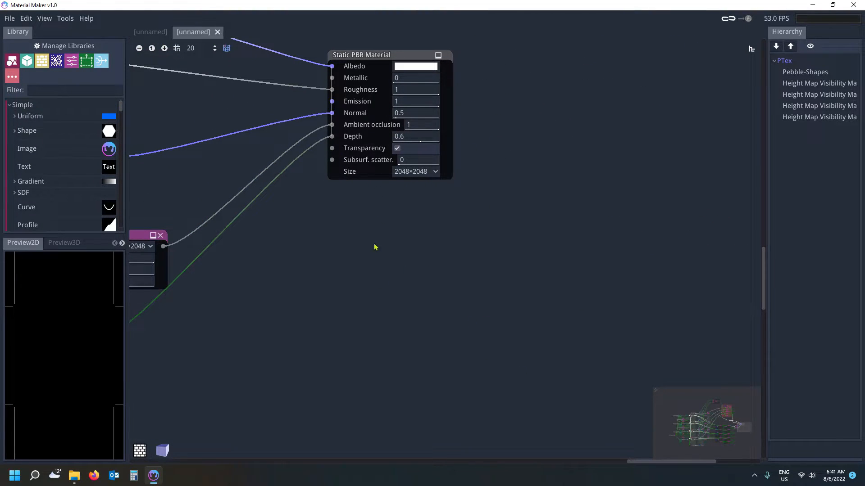
drag(651, 467, 575, 473)
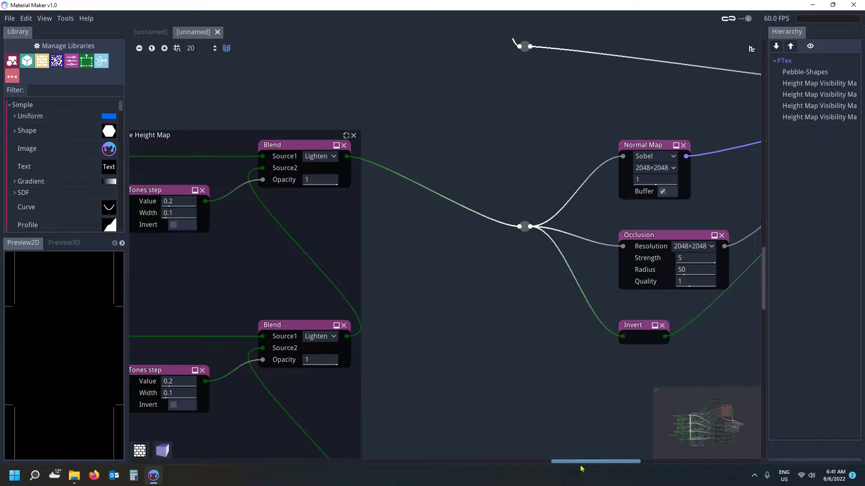
mouse_move(581, 463)
mouse_down()
mouse_move(512, 481)
mouse_move(269, 485)
mouse_move(574, 472)
mouse_up()
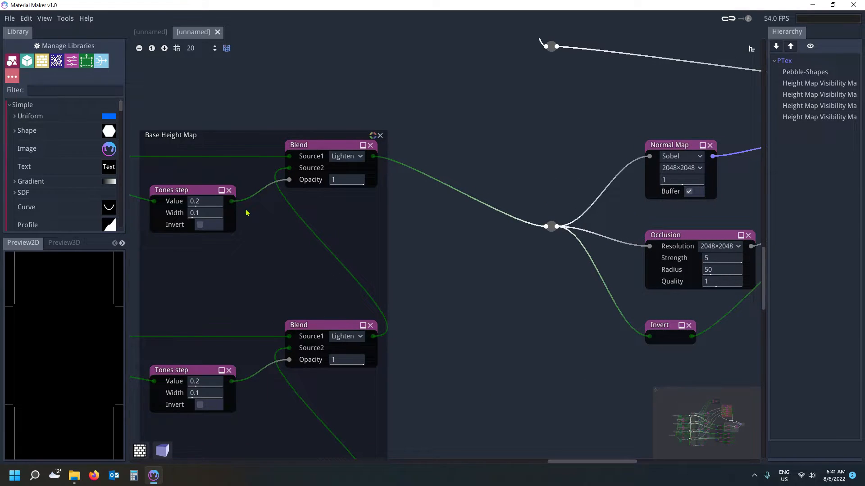
click(218, 32)
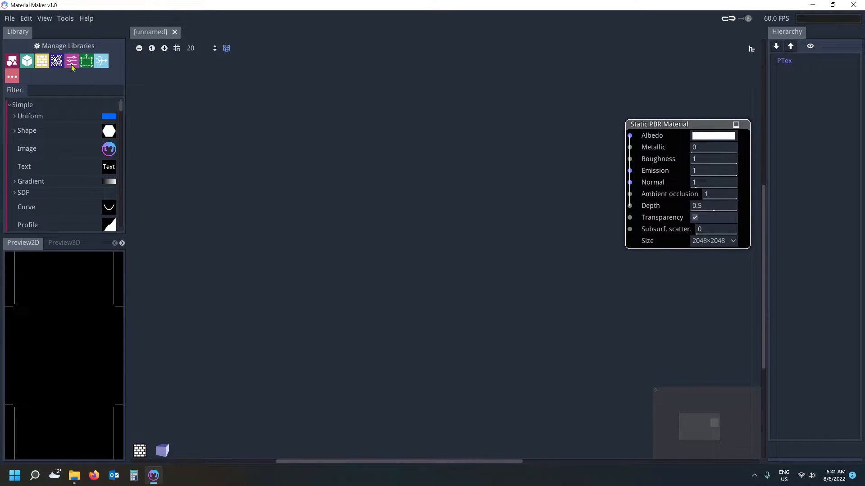
Add a Marble node from the Workflow materials to the graph, beside the Static PBR Material node.
click(102, 62)
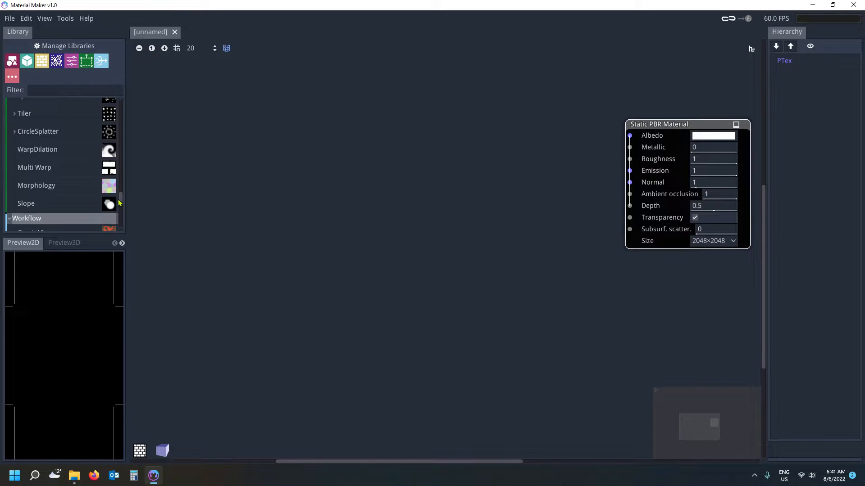
scroll(113, 221, down, 3)
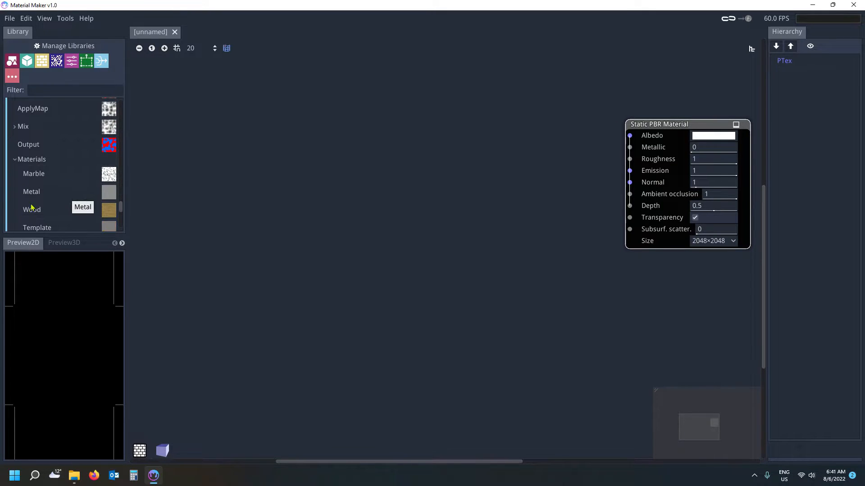
scroll(39, 183, down, 1)
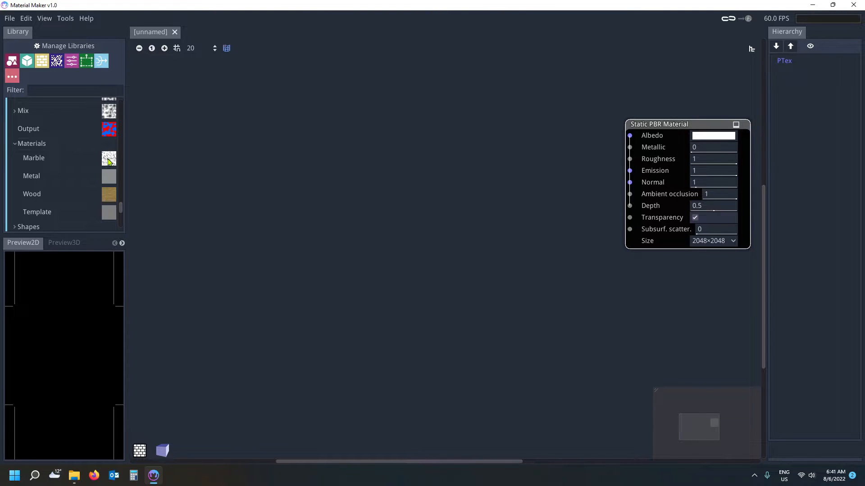
drag(81, 161, 359, 181)
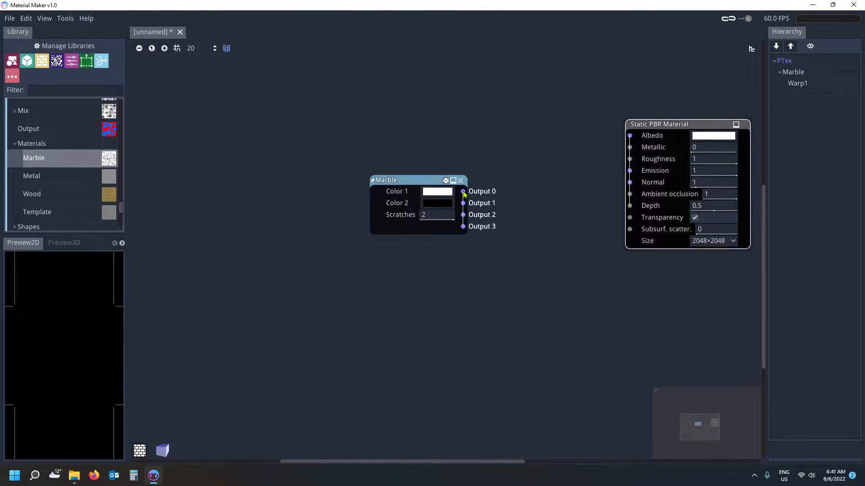
Connect the Marble node's Output 0 to Albedo, Output 1 to Emission and Output 2 to Normal on the Static PBR Material.
drag(463, 193, 629, 135)
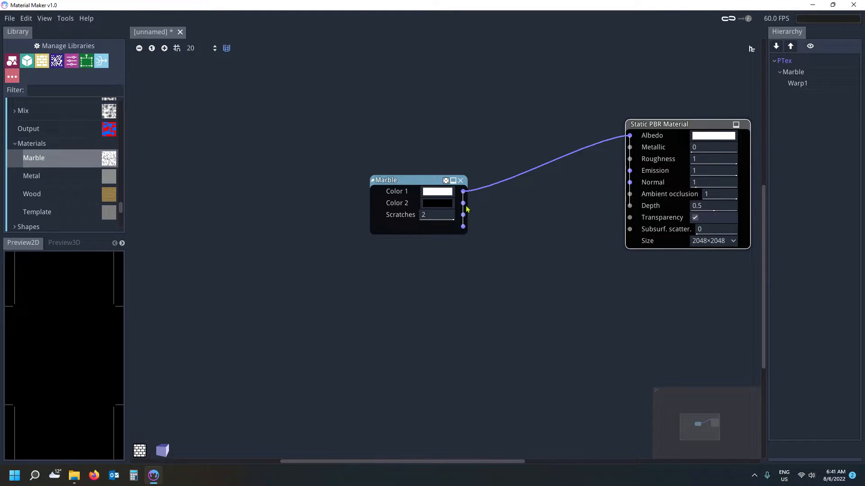
drag(463, 203, 619, 181)
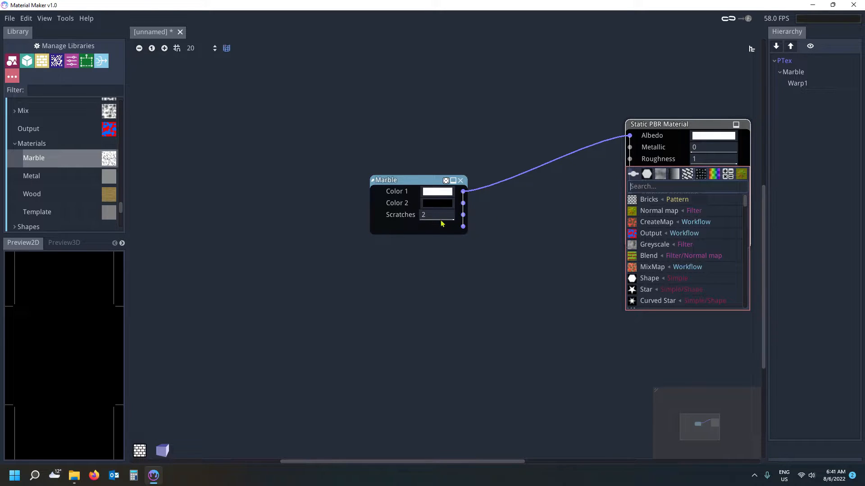
click(555, 198)
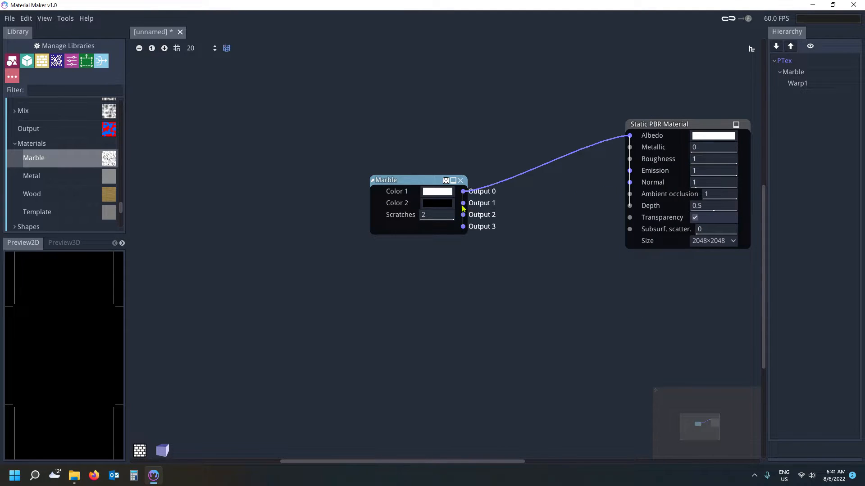
drag(463, 204, 629, 171)
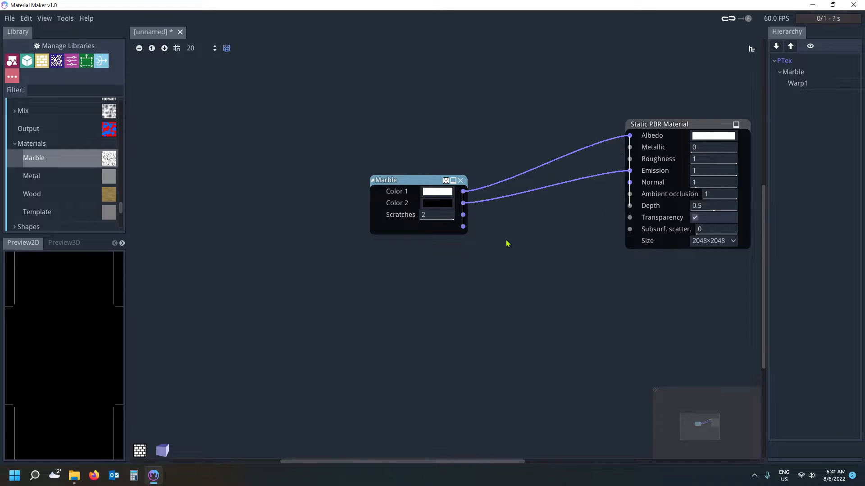
drag(463, 215, 631, 184)
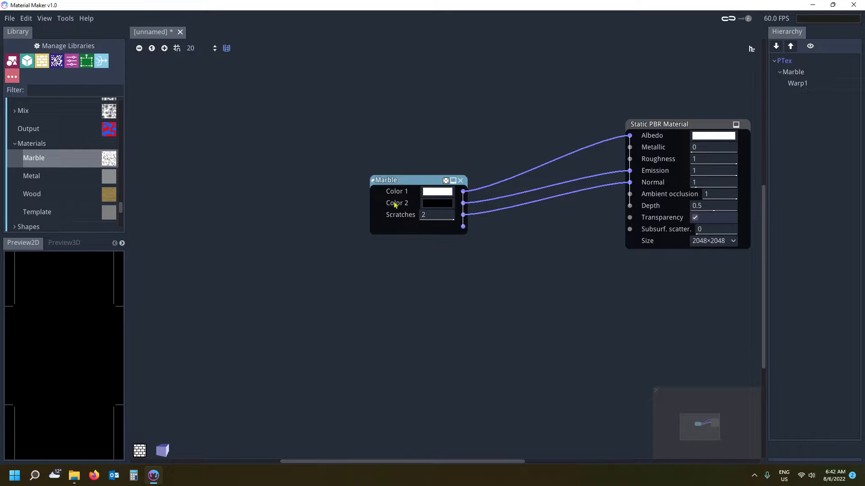
Select the Marble node and view its texture in the 2D and 3D previews, ending with the 2D preview behind the graph.
click(380, 206)
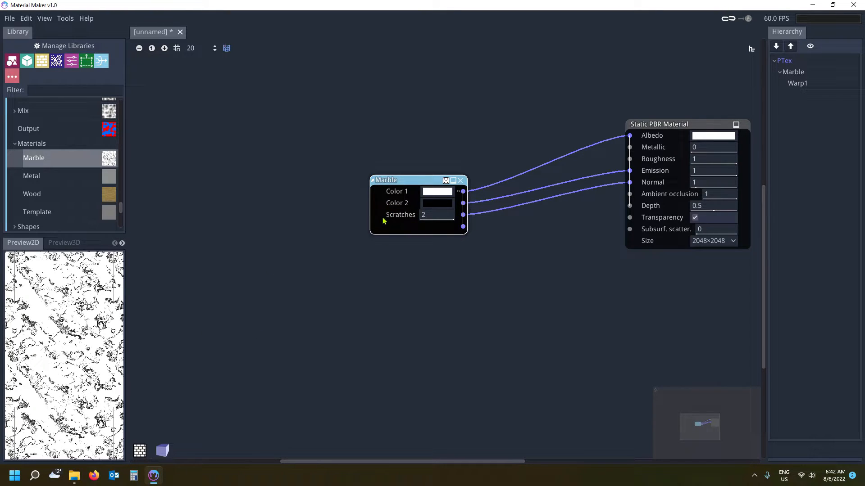
click(380, 206)
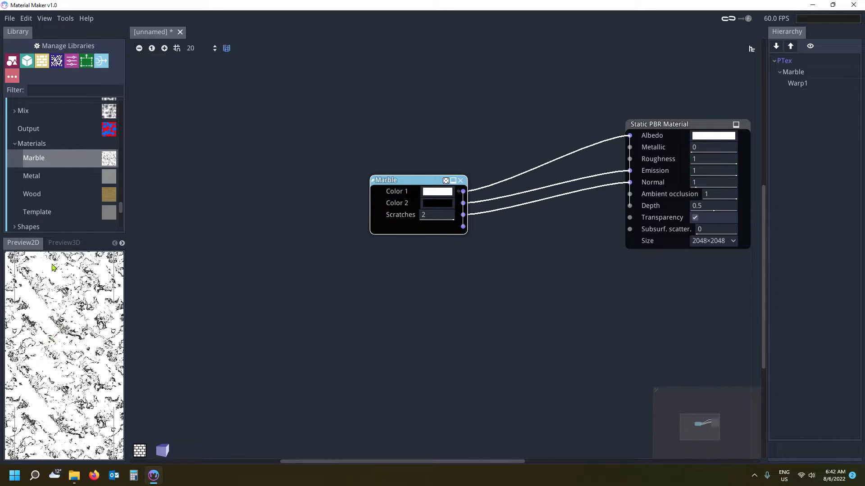
click(65, 243)
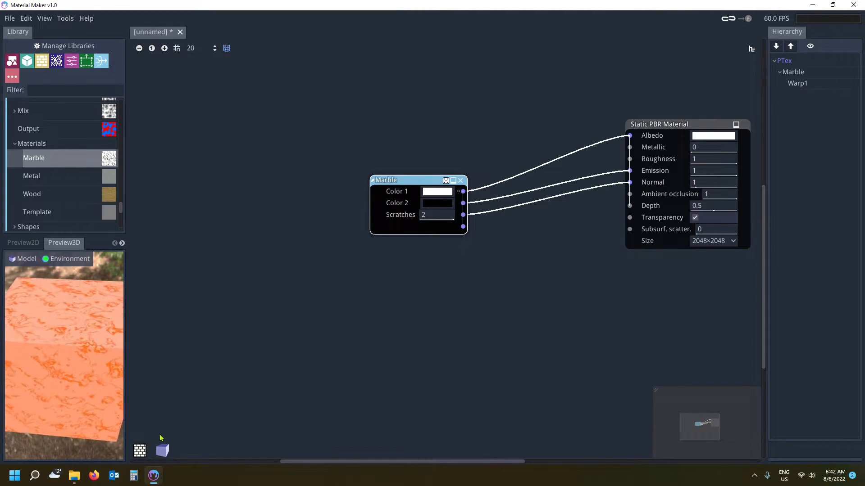
click(162, 450)
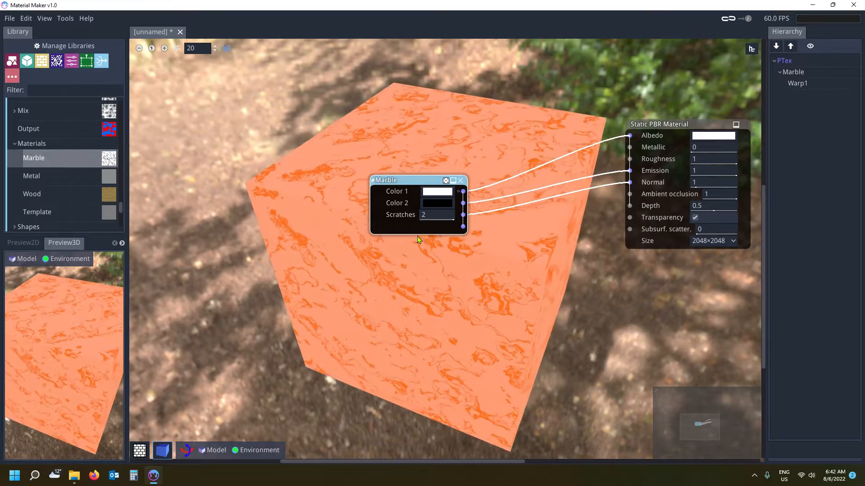
click(139, 450)
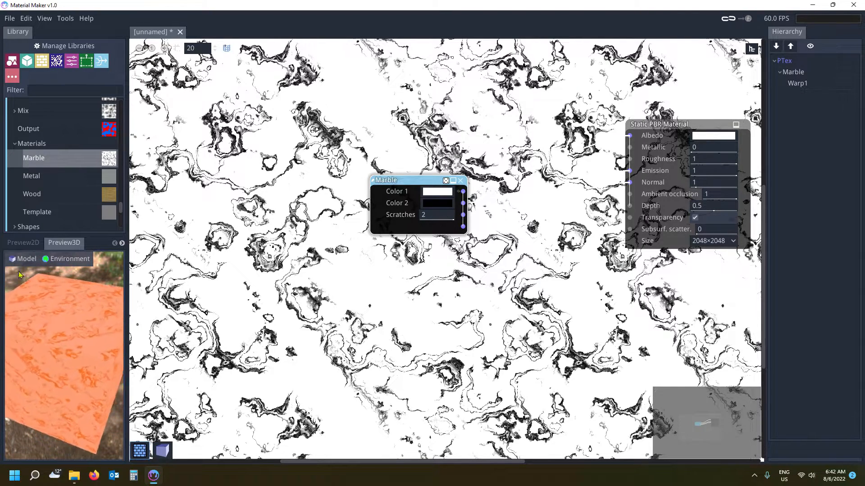
Compare the marble texture in the 2D and 3D previews, ending with the small 2D preview and no preview behind the graph.
click(18, 244)
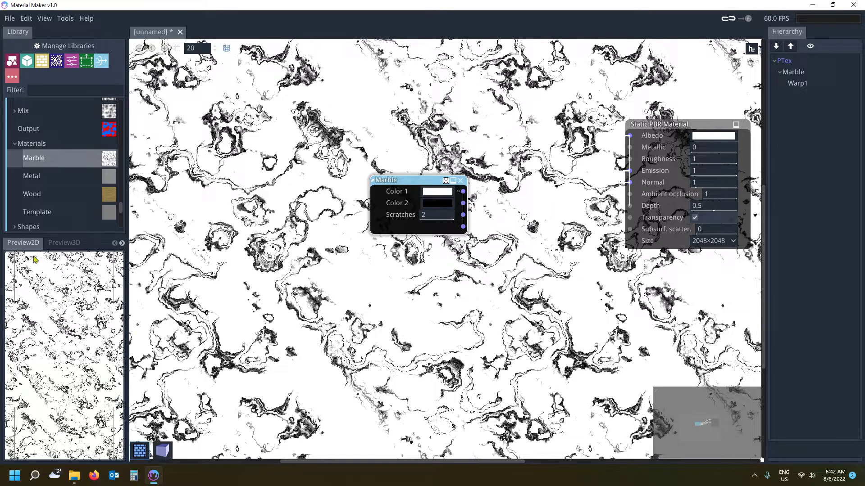
click(62, 244)
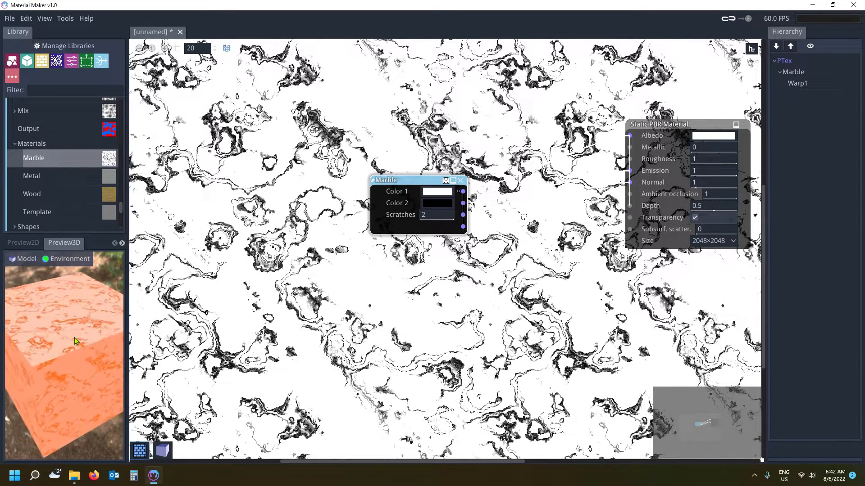
click(162, 450)
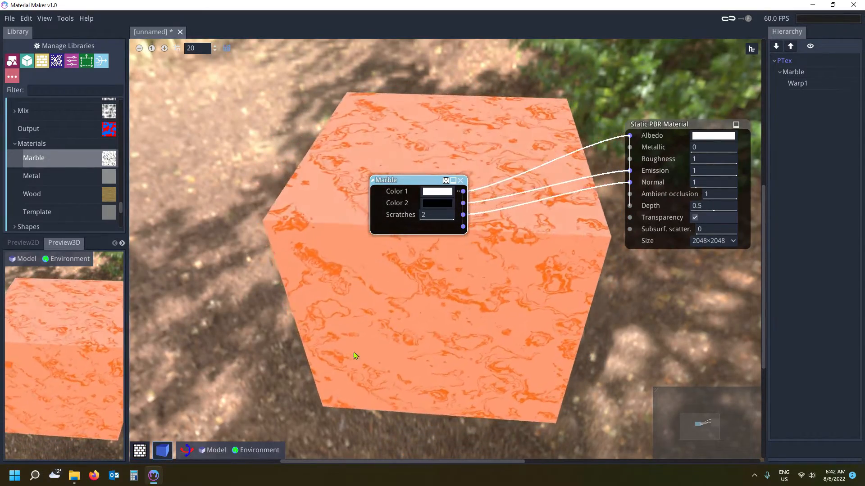
click(140, 448)
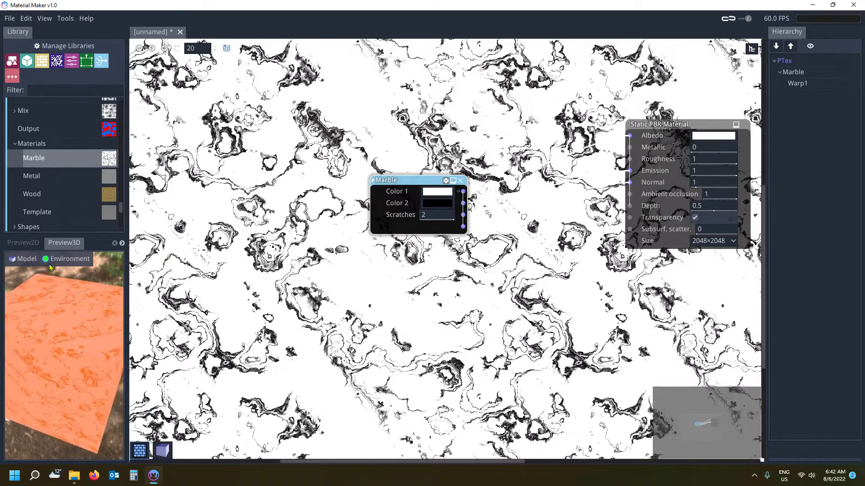
click(22, 260)
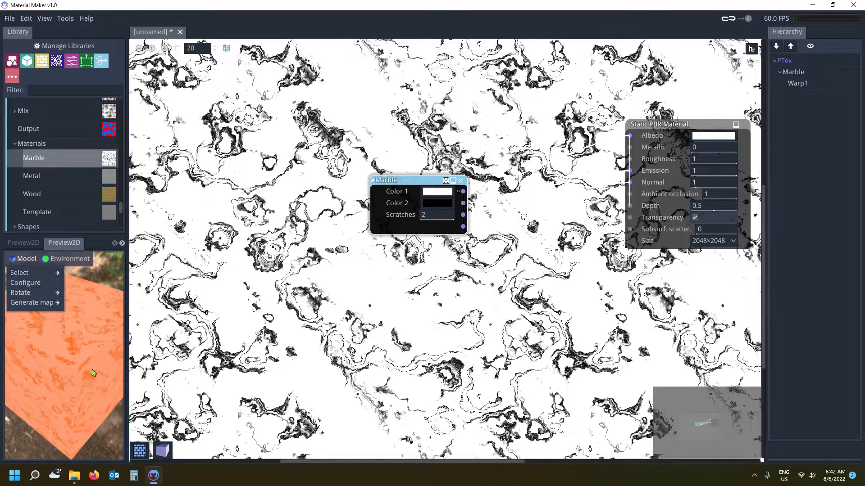
click(58, 370)
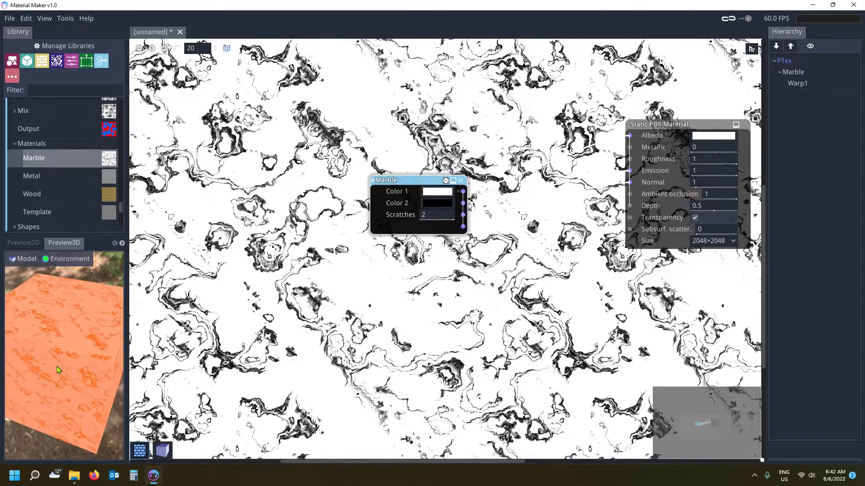
click(23, 242)
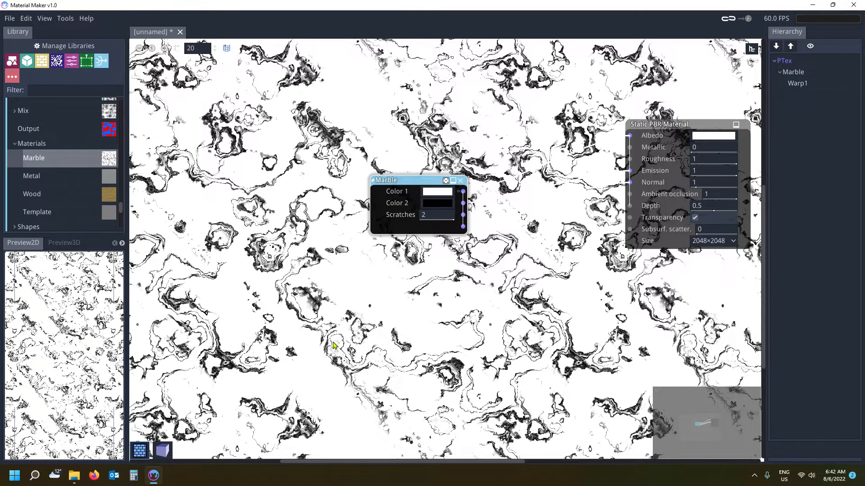
click(139, 450)
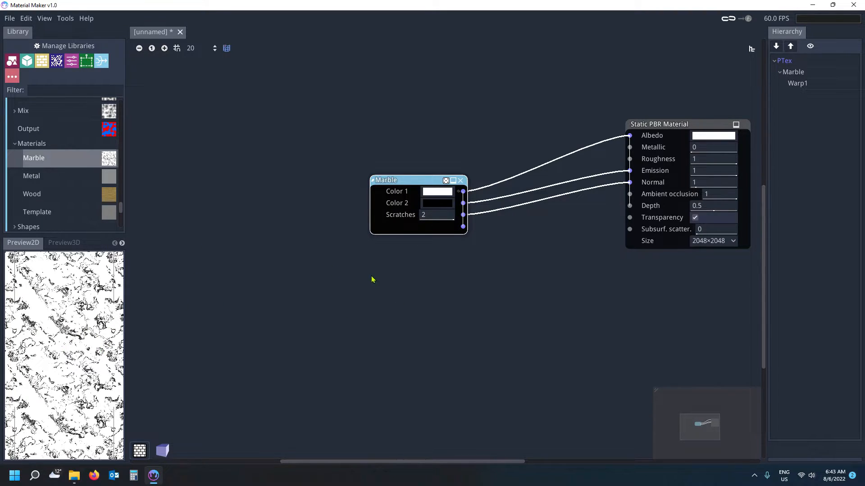
Export the marble material for Blender to the Desktop under the file name mareble.
click(10, 18)
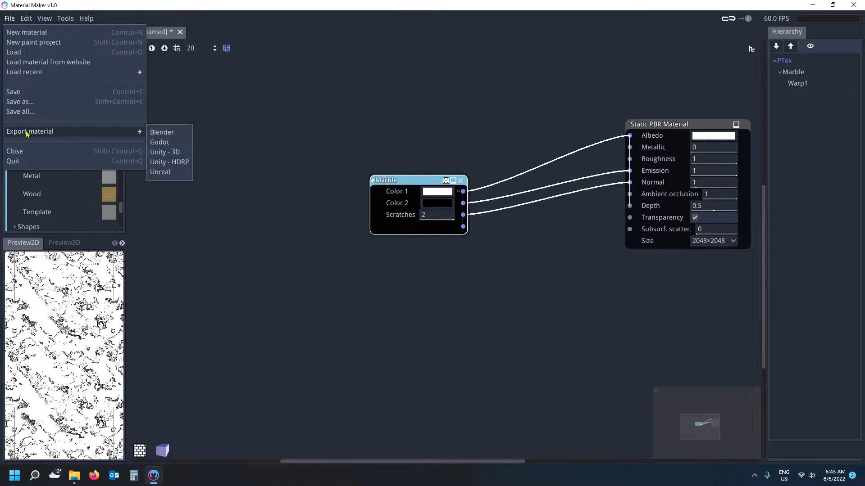
mouse_move(133, 137)
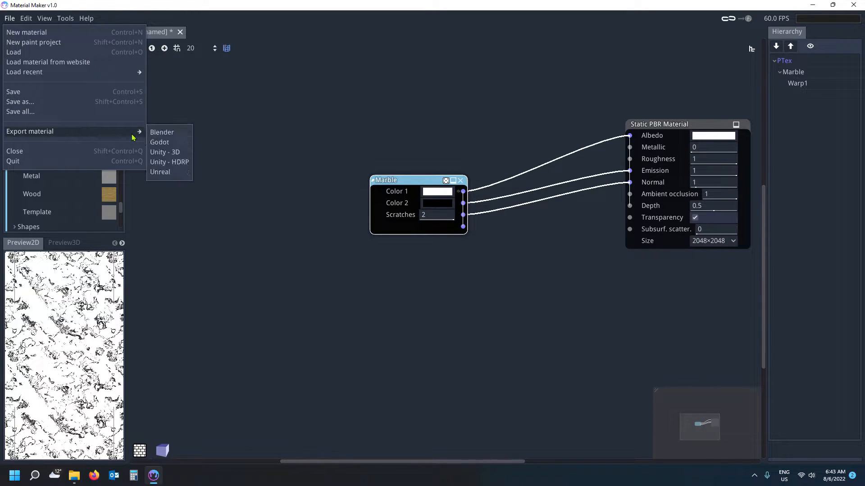
click(161, 133)
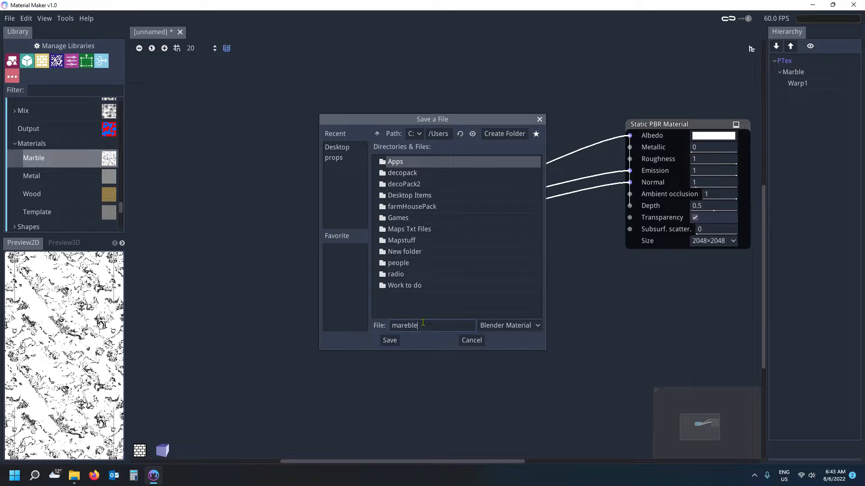
click(389, 342)
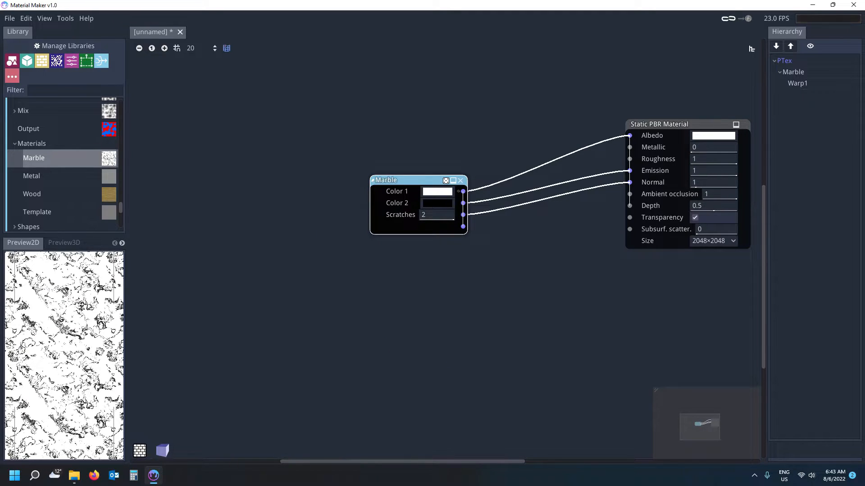
Switch to File Explorer and move mareble_albedo.png, mareble_emission.png and mareble_normal.png from the Desktop into the texture tool folder.
click(813, 5)
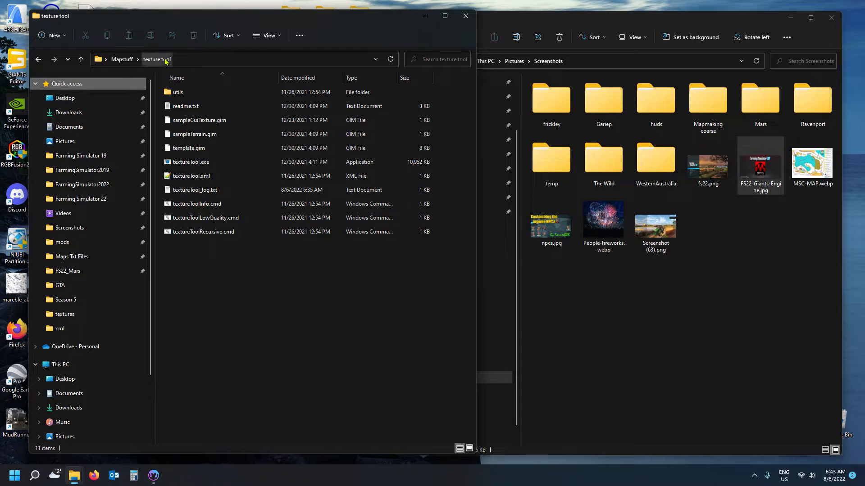
click(667, 18)
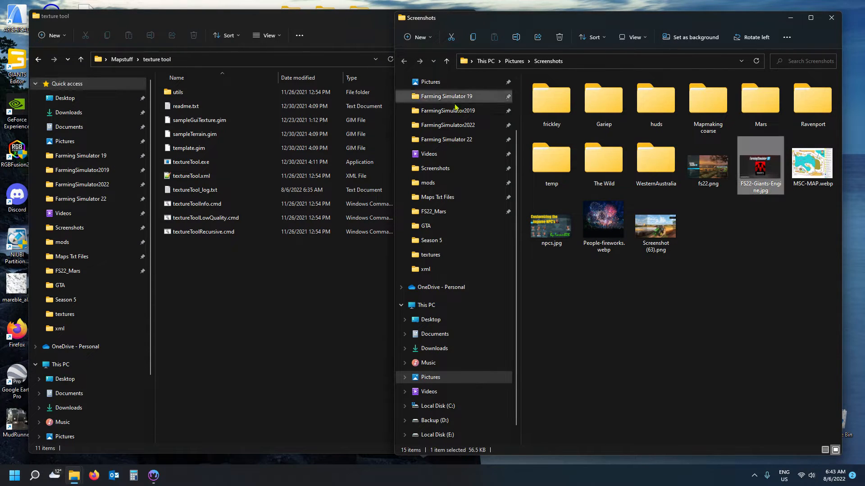
scroll(459, 100, up, 2)
click(430, 99)
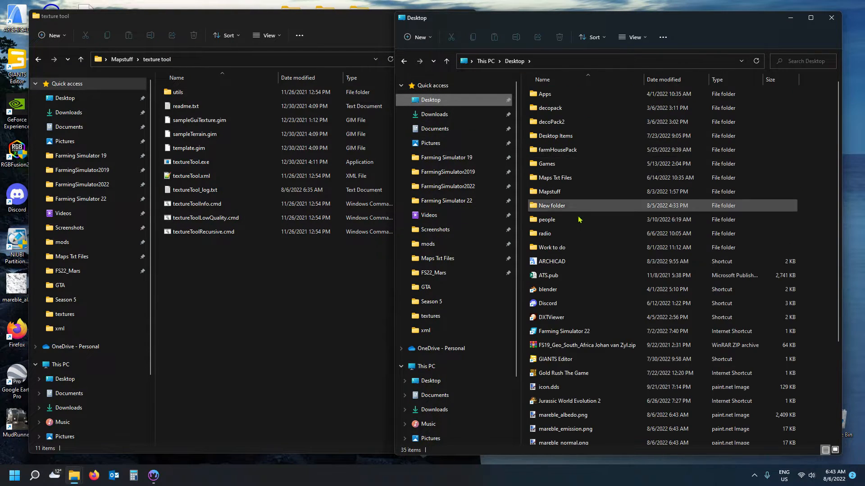
scroll(579, 218, down, 3)
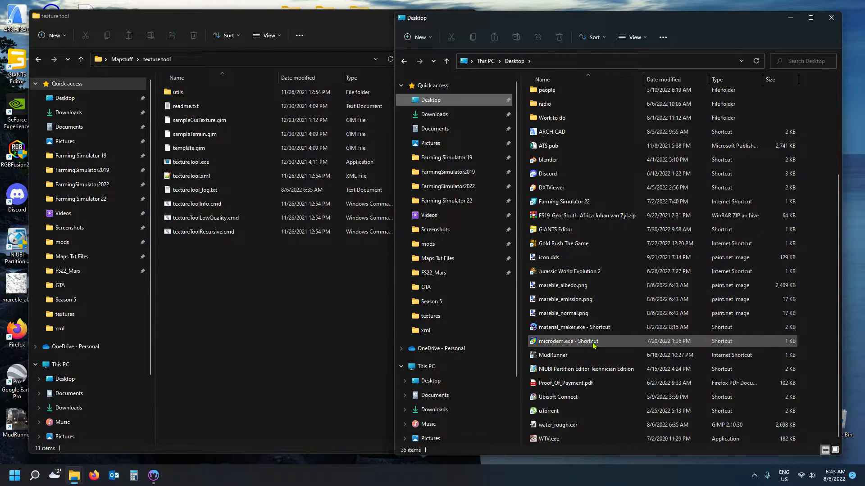
click(587, 313)
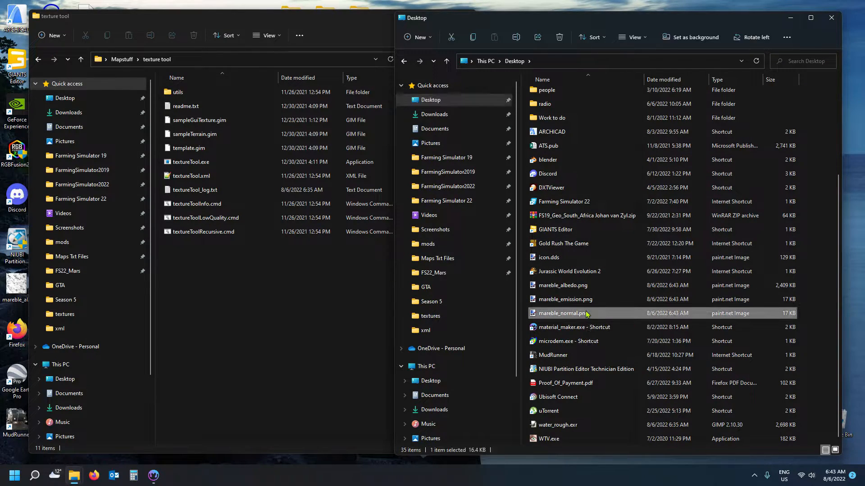
shift+click(581, 288)
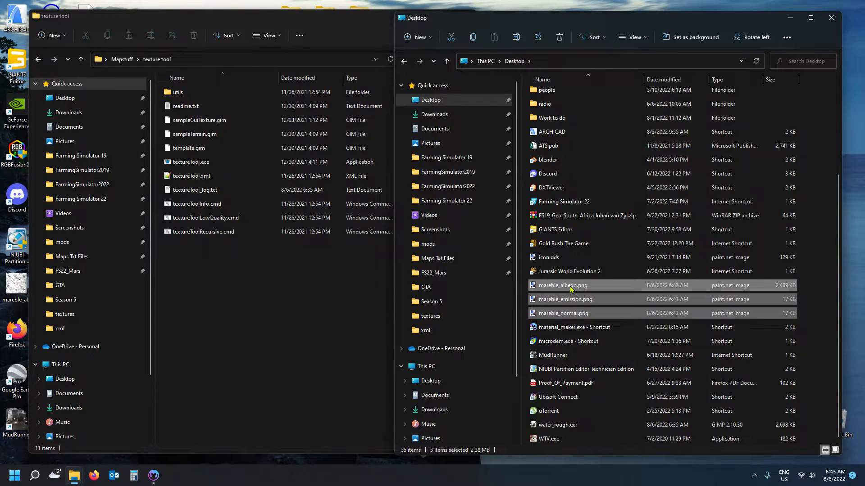
drag(570, 286, 343, 329)
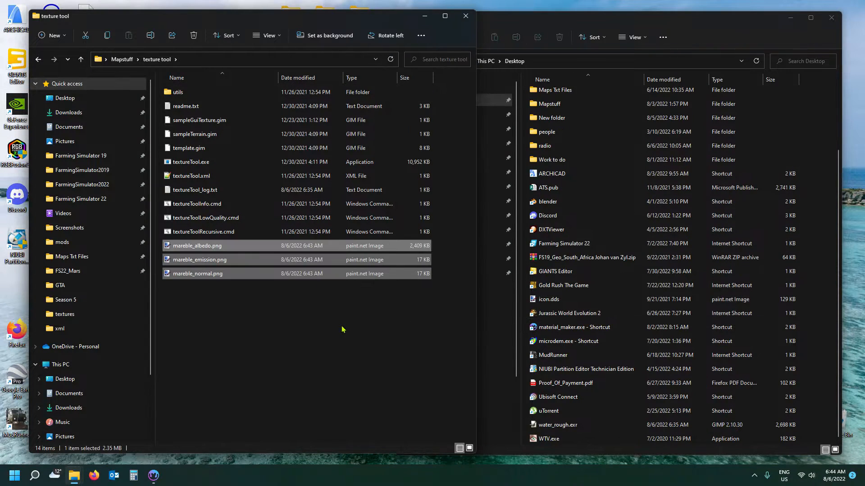
Open mareble_albedo.png from the texture tool folder in paint.net to examine the exported texture, and close it.
click(247, 328)
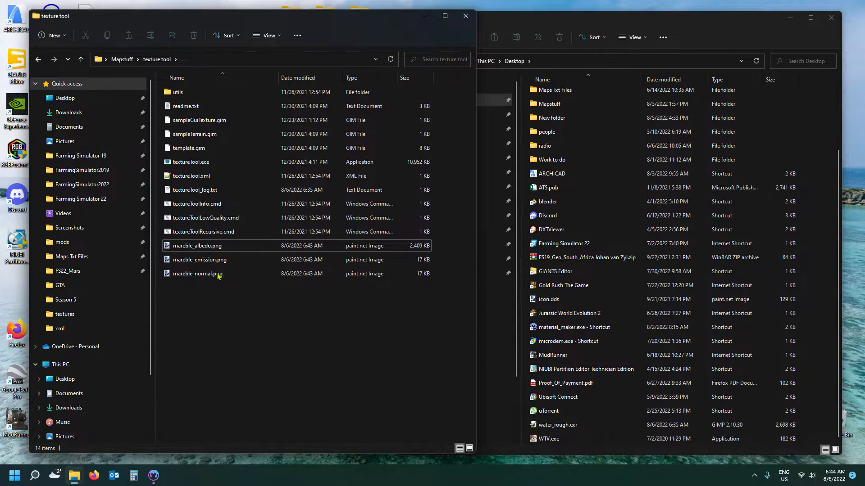
double_click(200, 252)
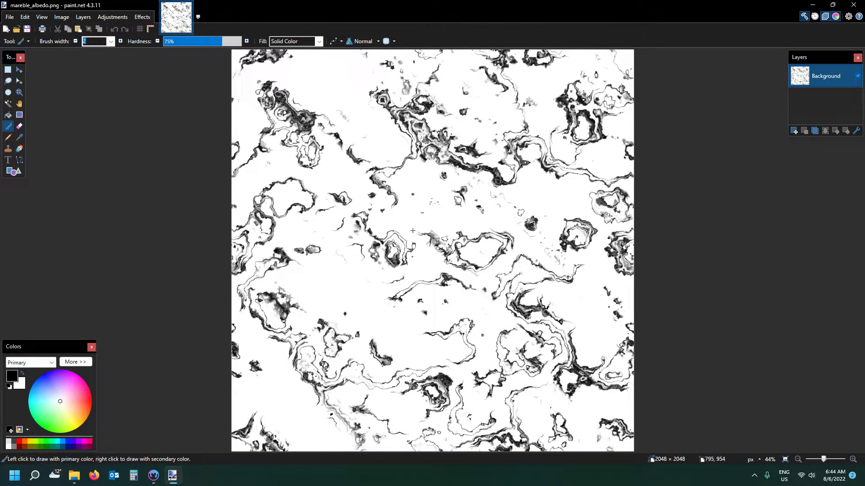
click(861, 4)
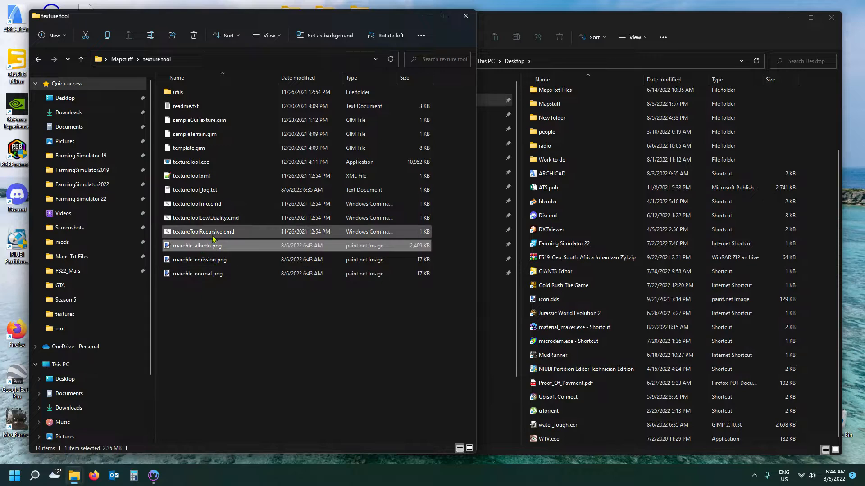
Convert mareble_albedo.png to DDS with textureTool.exe, dismiss the completion dialog and minimize the texture tool folder window.
drag(217, 249, 197, 164)
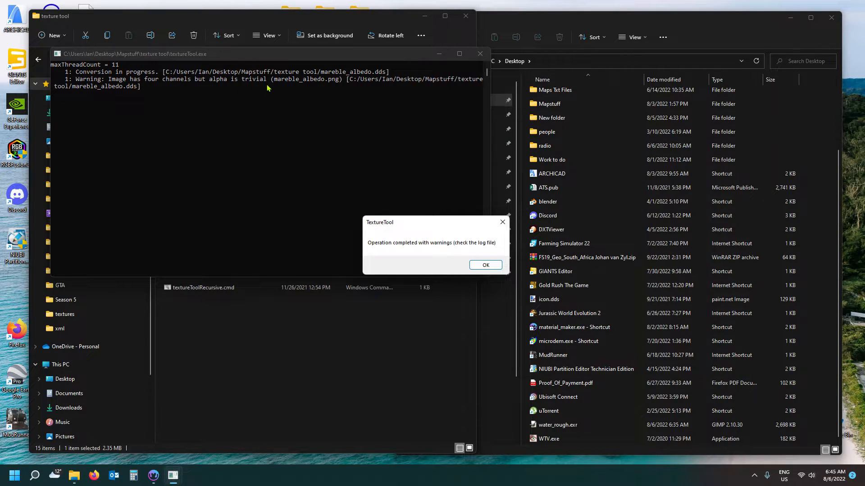
click(489, 267)
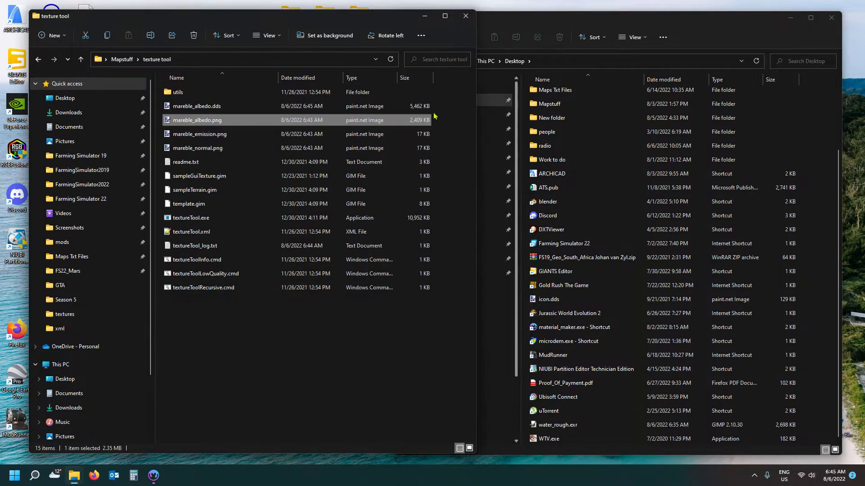
click(424, 16)
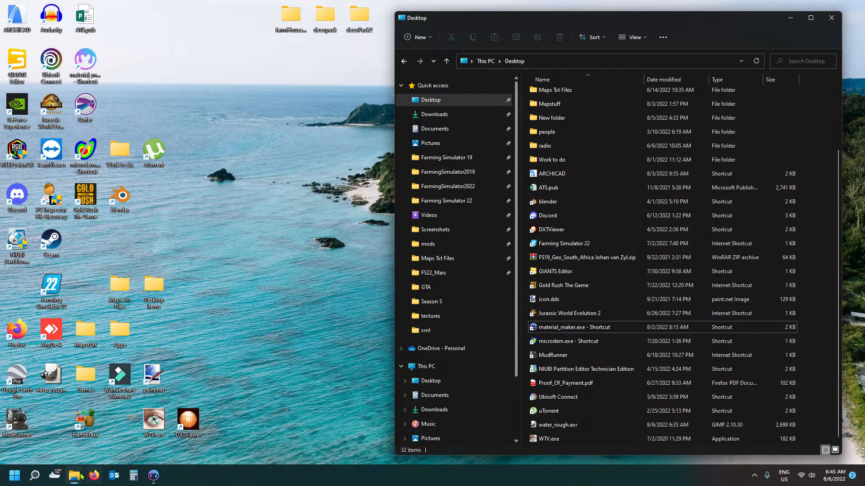
Restore the texture tool folder window, open mareble_albedo.dds in paint.net to examine the converted texture, and close it.
mouse_move(75, 475)
click(43, 421)
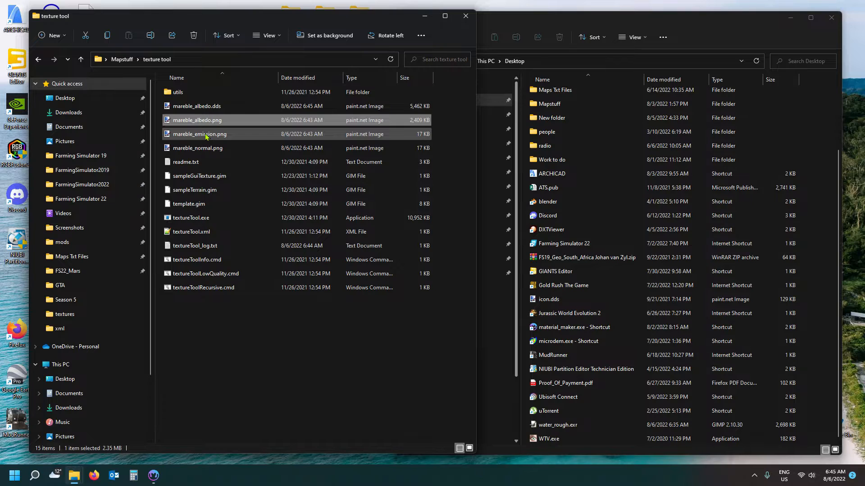
click(204, 108)
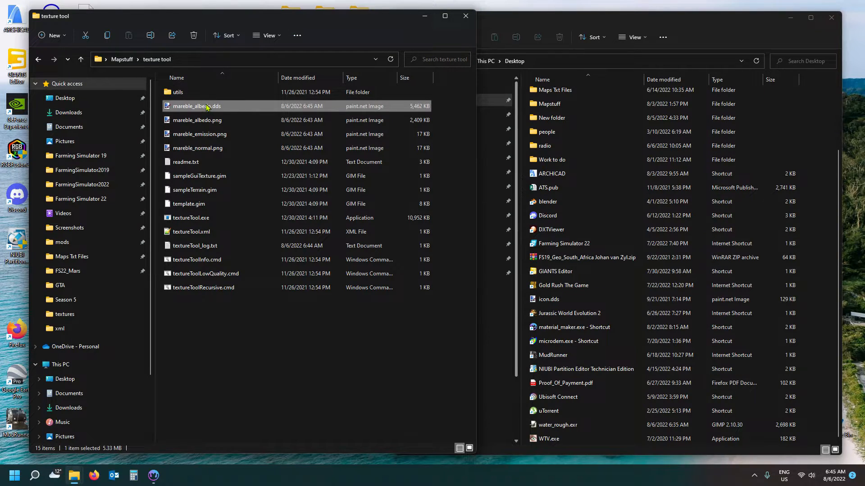
double_click(225, 108)
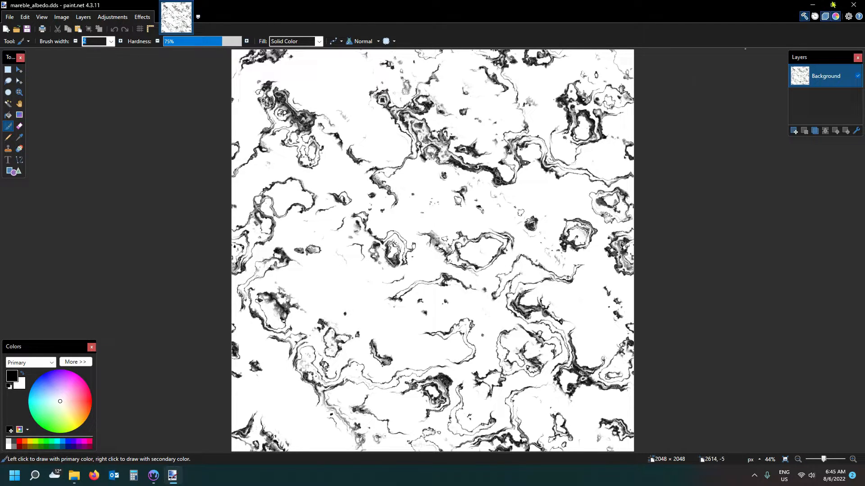
click(855, 6)
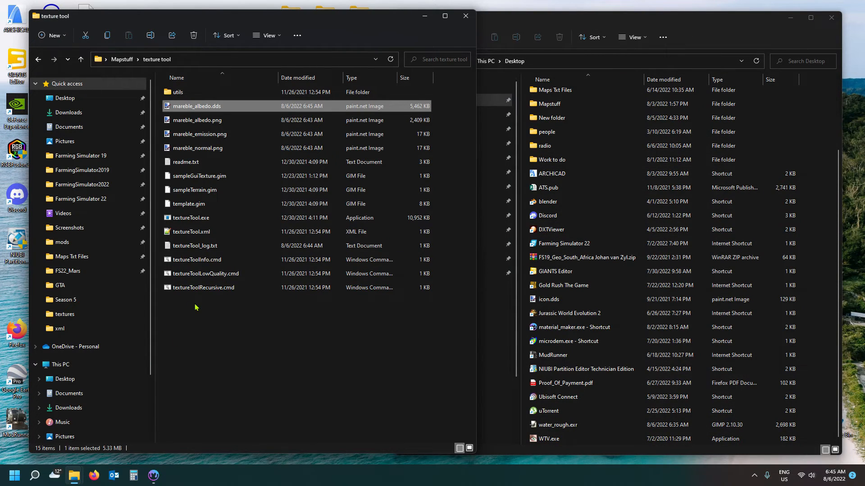
Switch back to Material Maker and delete the Marble node from the graph.
click(153, 475)
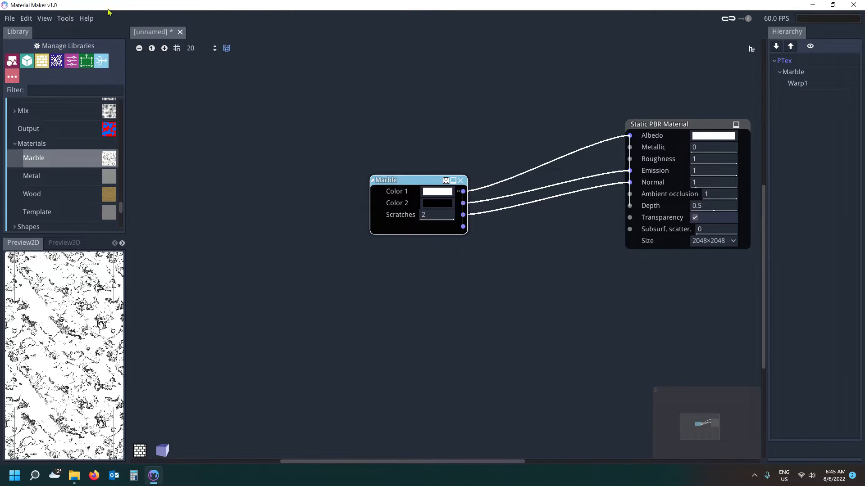
click(460, 180)
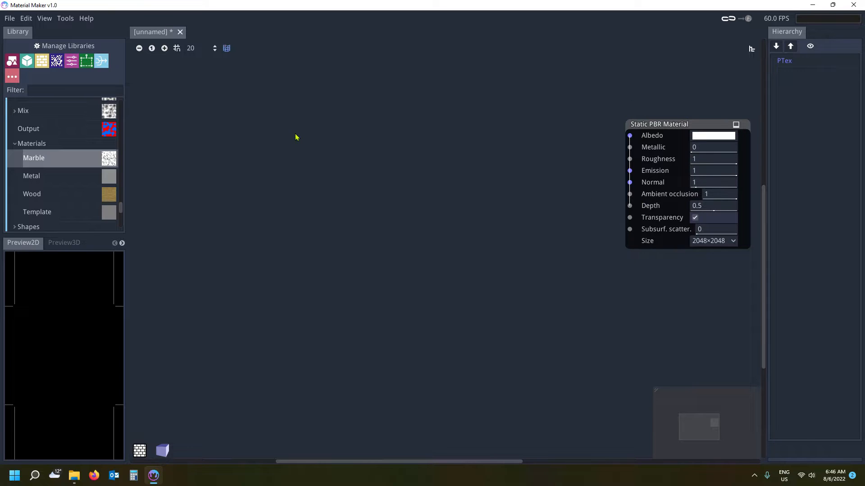
Load the Stylized Water material from the website.
click(11, 20)
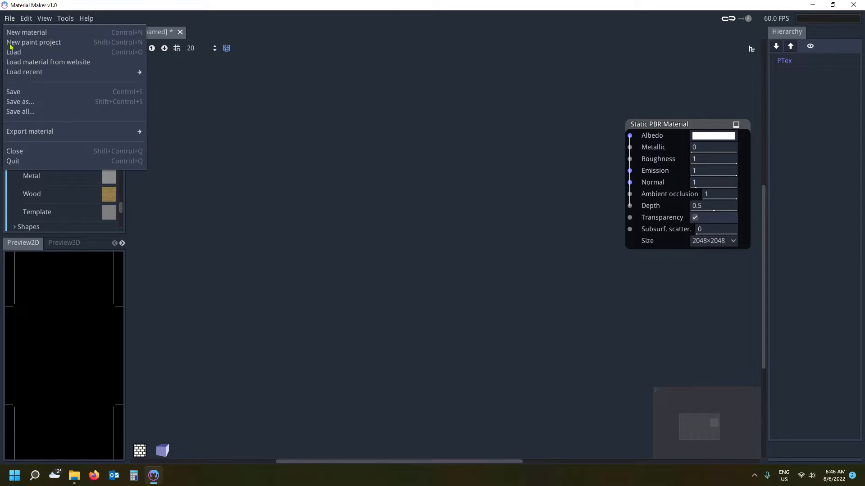
click(24, 63)
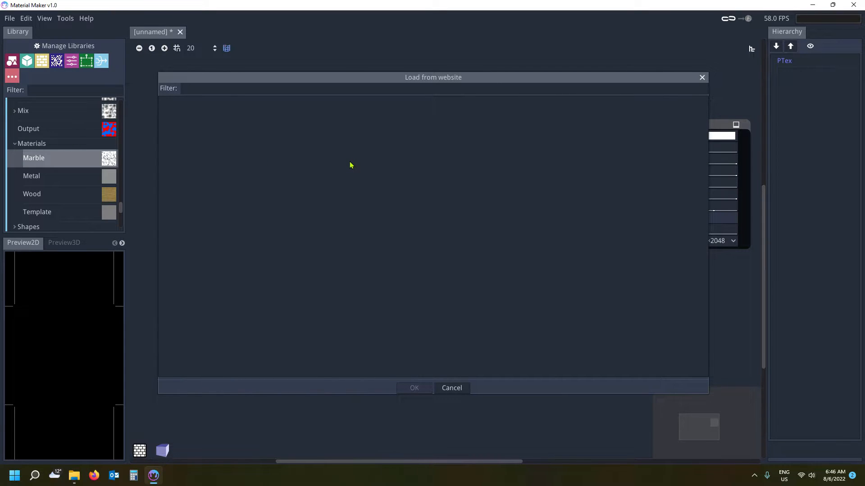
click(305, 135)
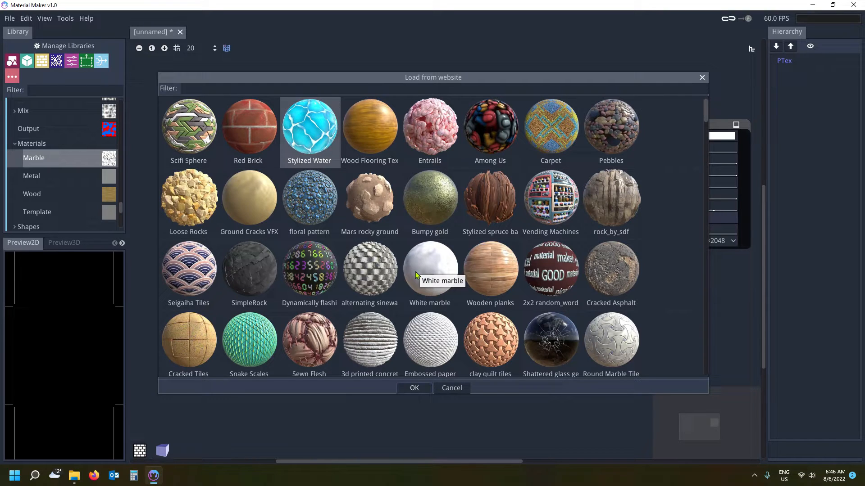
key(Return)
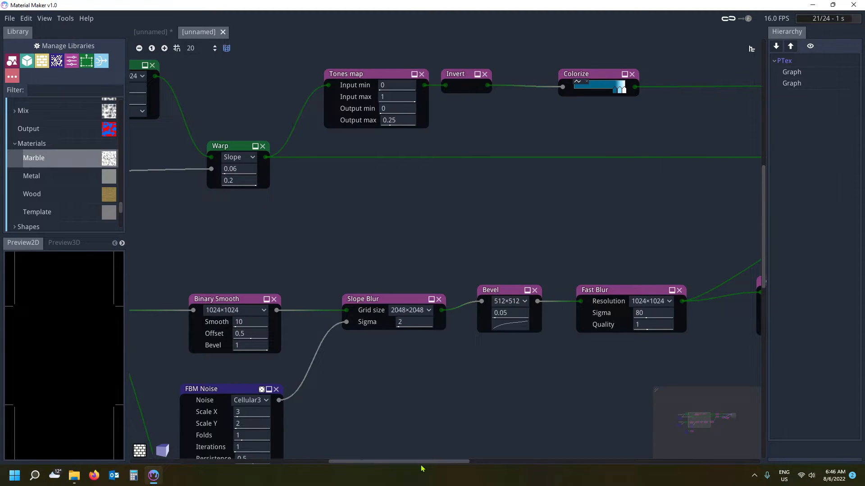
Examine the Stylized Water node graph from its noise inputs to the Static PBR Material node, along with the library's Noise category.
drag(421, 461, 359, 484)
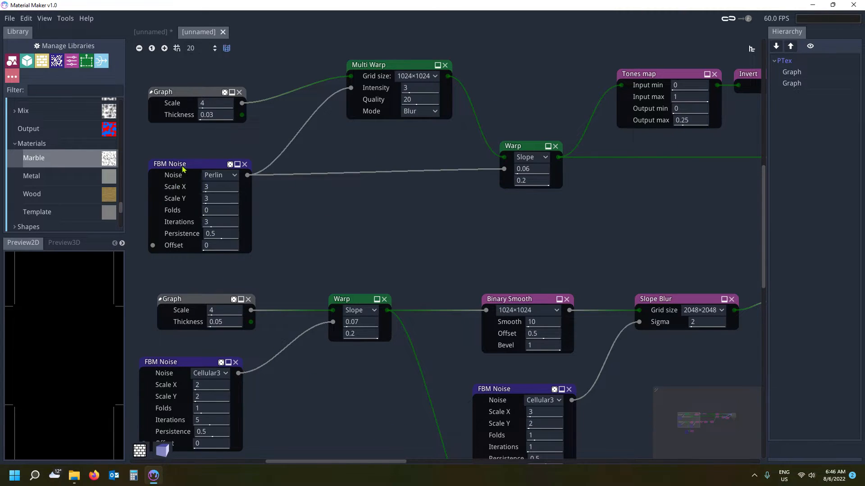
drag(120, 208, 124, 152)
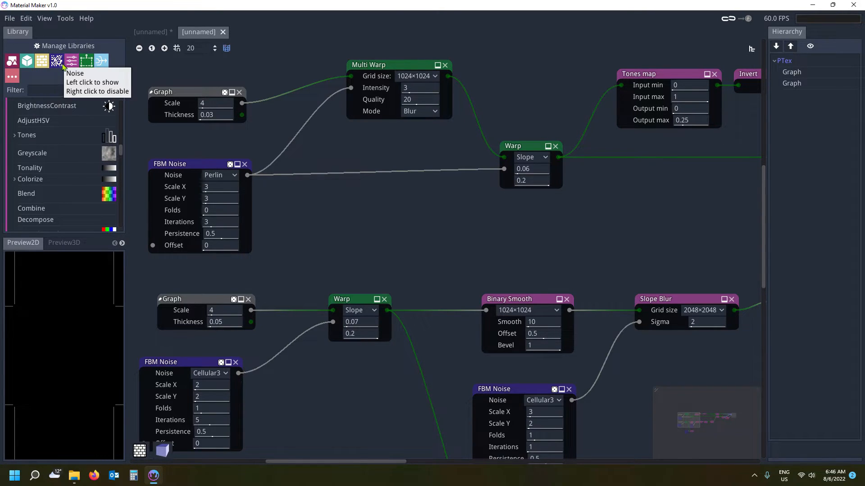
click(60, 67)
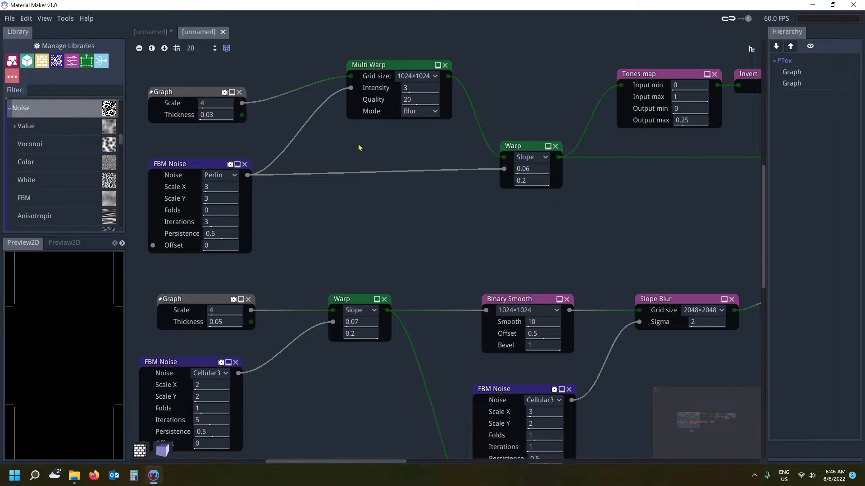
drag(383, 464, 525, 470)
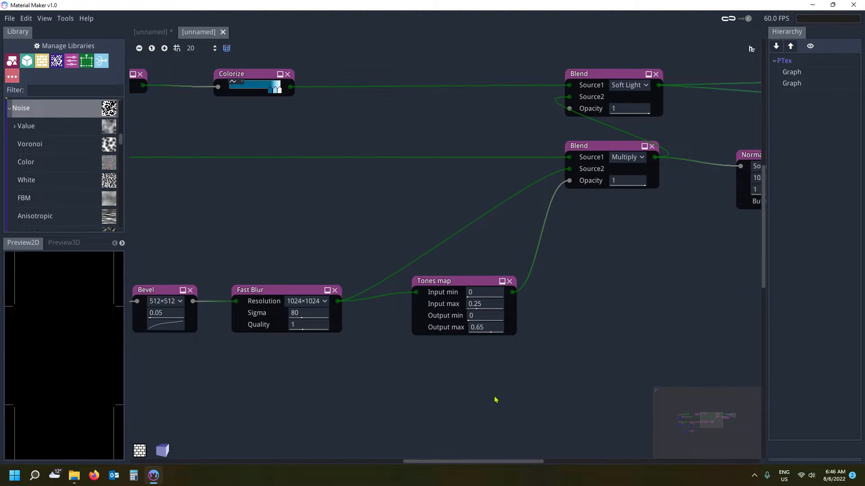
drag(472, 466, 551, 475)
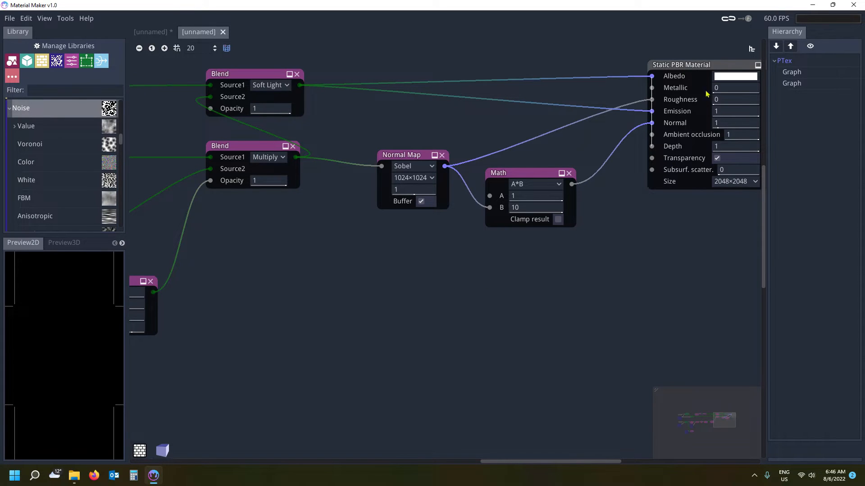
Export the Stylized Water material for Blender into the Mapstuff folder on the Desktop with the file name water.
click(11, 18)
mouse_move(29, 131)
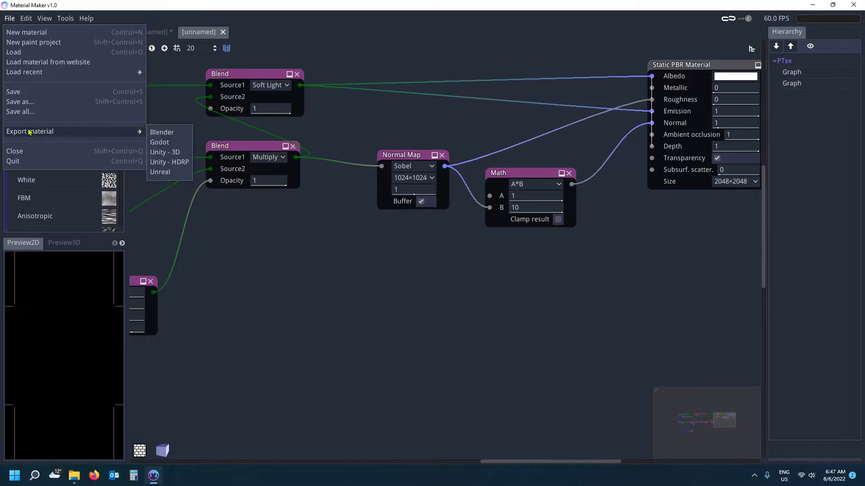
click(163, 133)
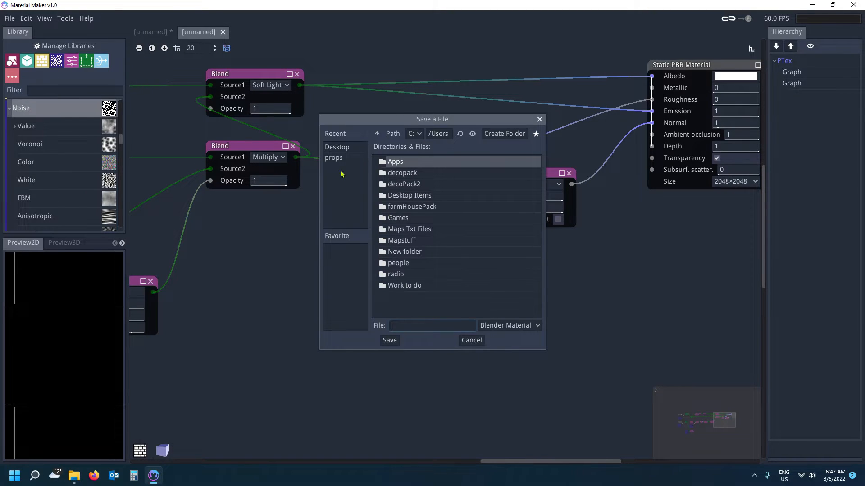
click(339, 149)
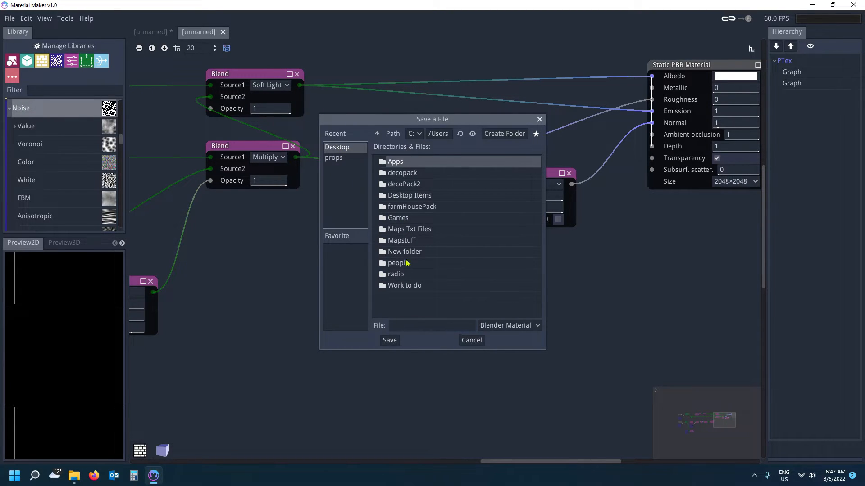
double_click(402, 240)
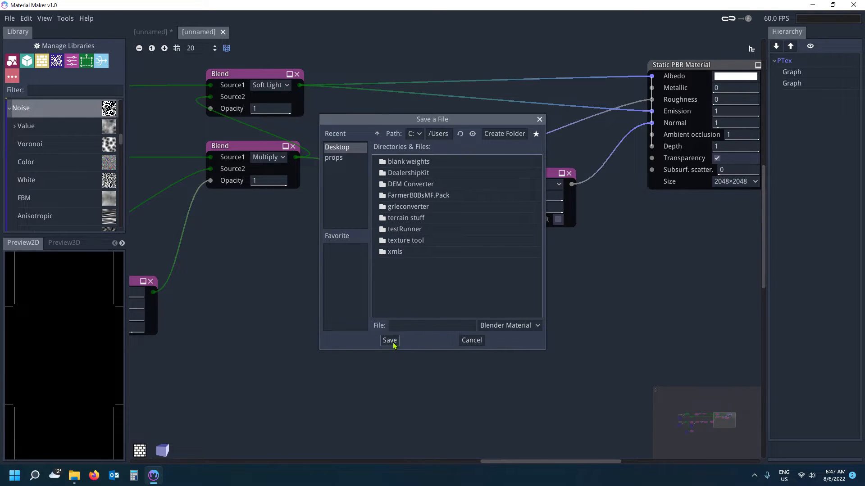
click(407, 325)
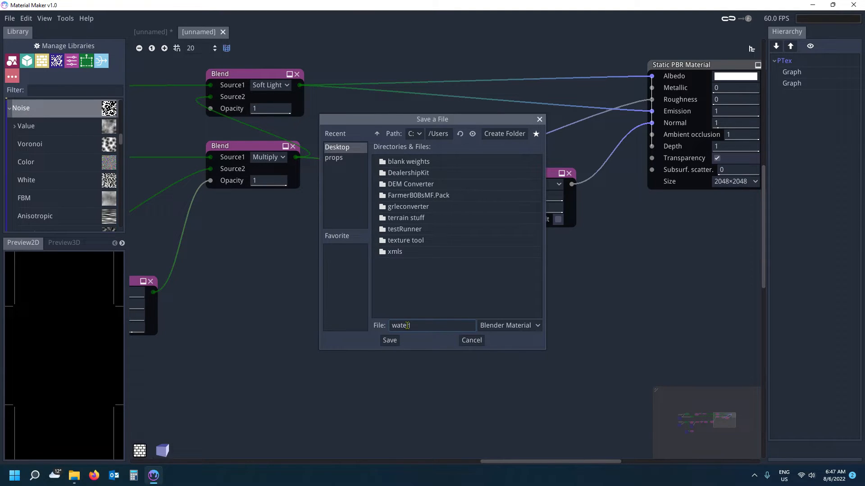
text(wate)
key(Return)
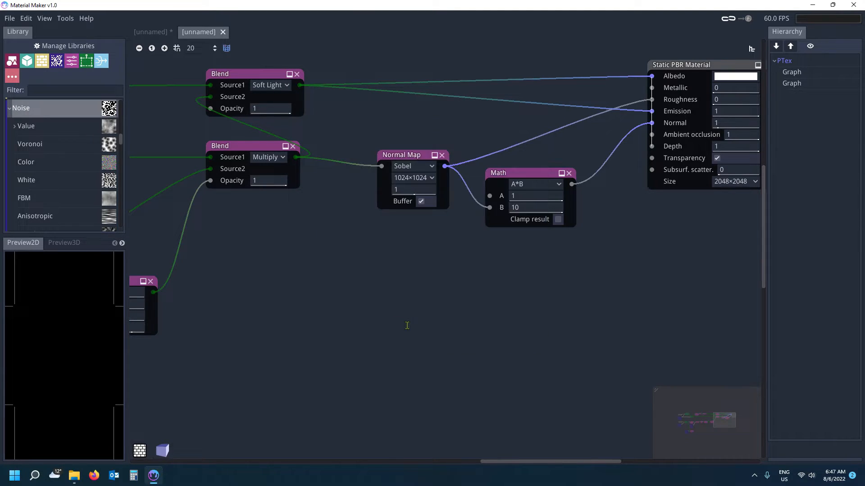
Check the texture tool folder for the exported water files and reopen the Blender export dialog to check the Mapstuff save location.
click(812, 6)
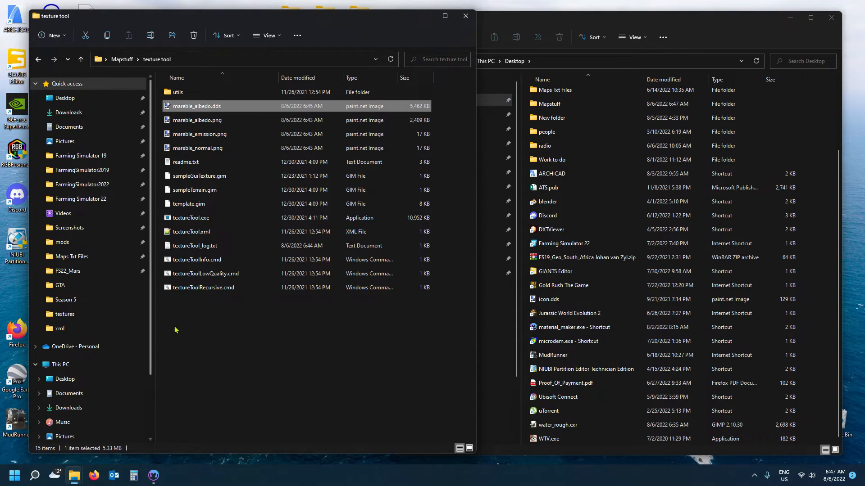
click(213, 338)
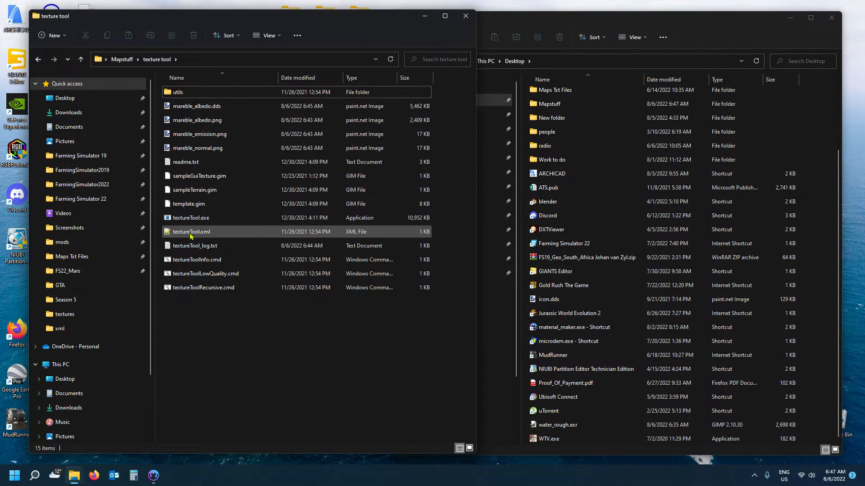
click(153, 476)
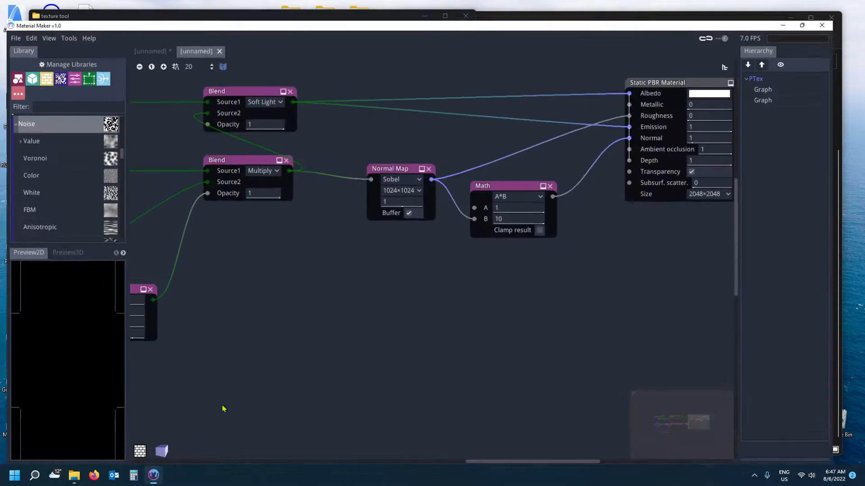
click(8, 19)
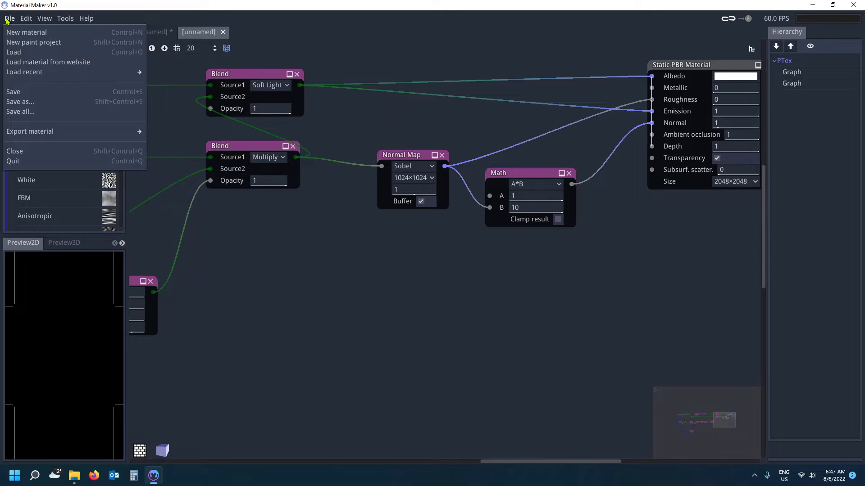
mouse_move(27, 132)
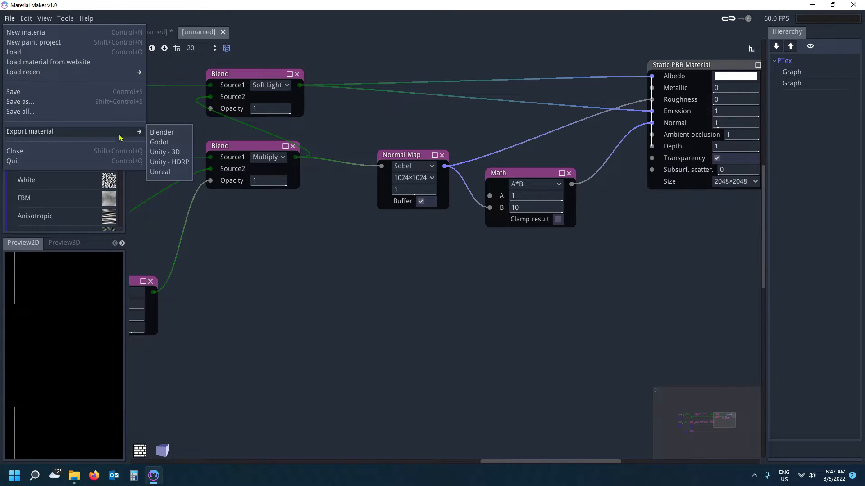
click(160, 134)
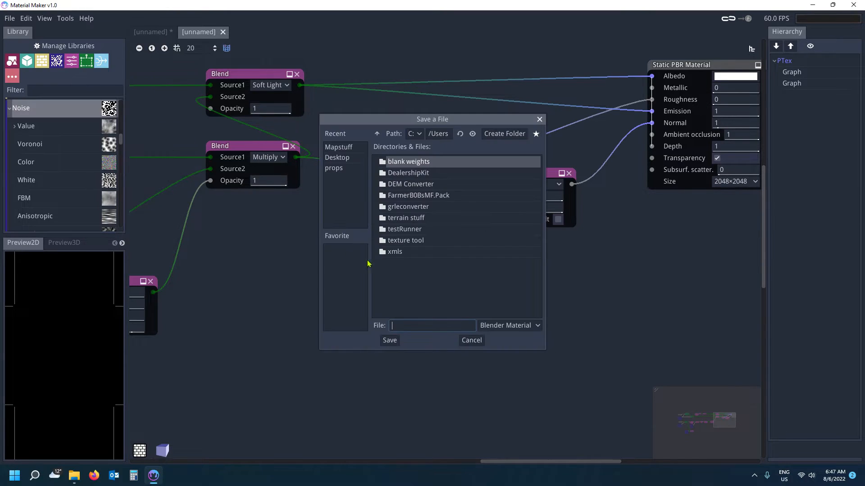
click(339, 158)
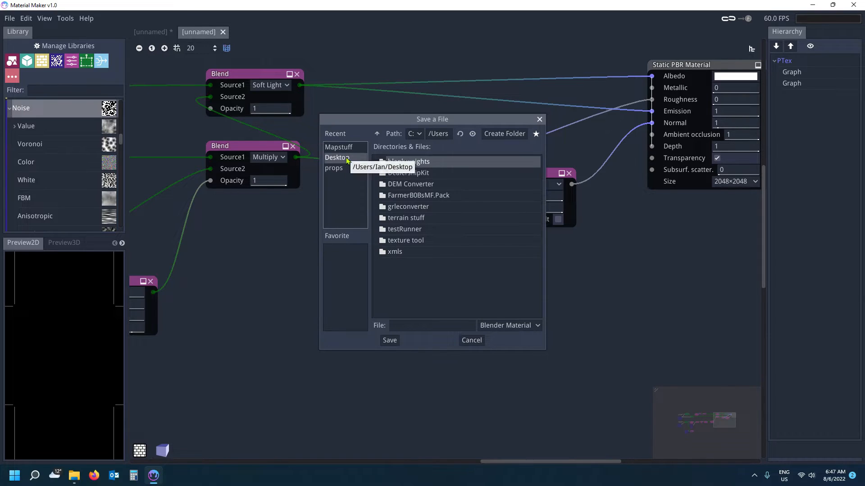
click(346, 149)
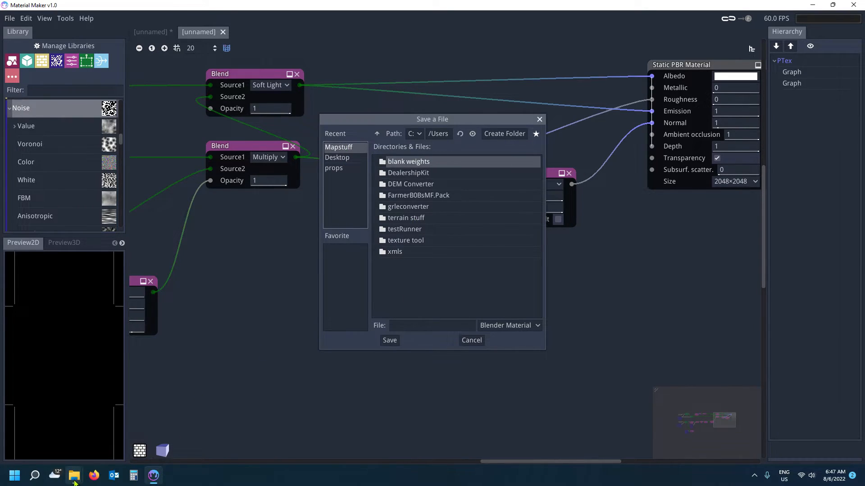
Switch to File Explorer, open the Mapstuff folder, minimize Material Maker and place the folder window beside the Desktop one.
mouse_move(74, 480)
click(70, 449)
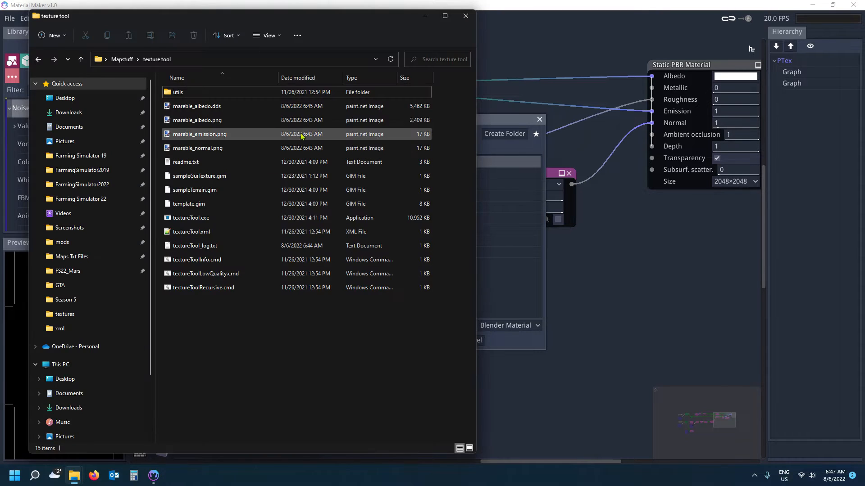
click(121, 59)
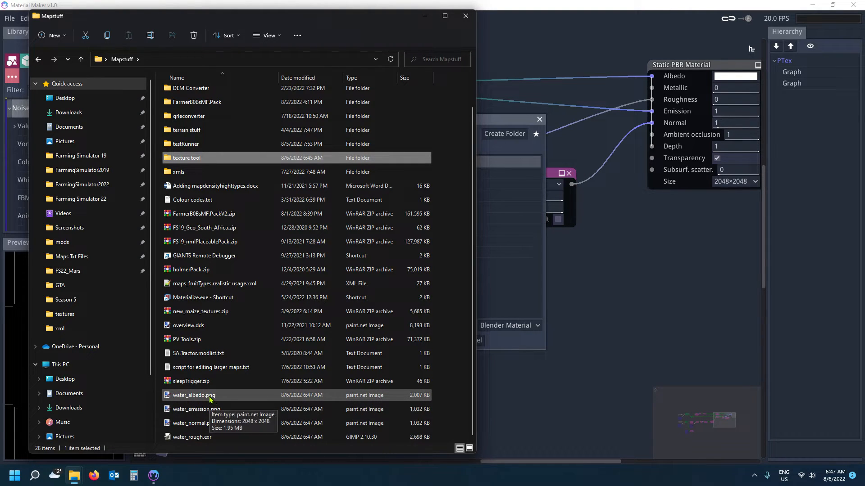
drag(364, 20, 614, 42)
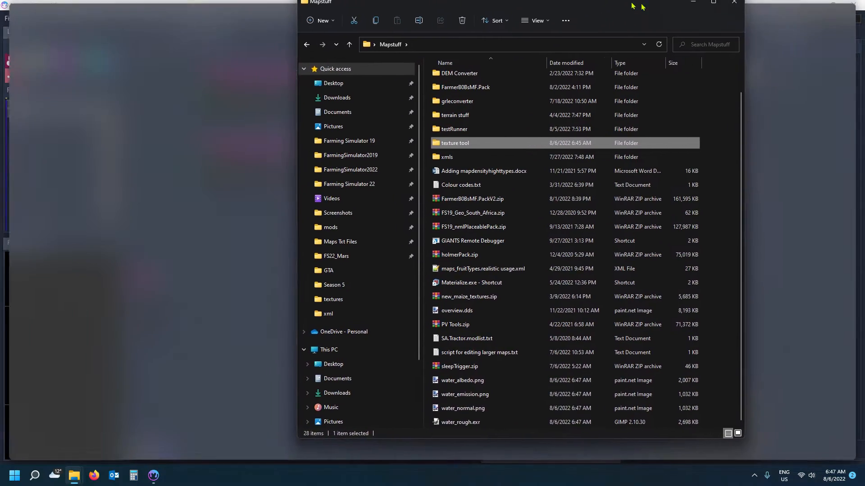
click(812, 4)
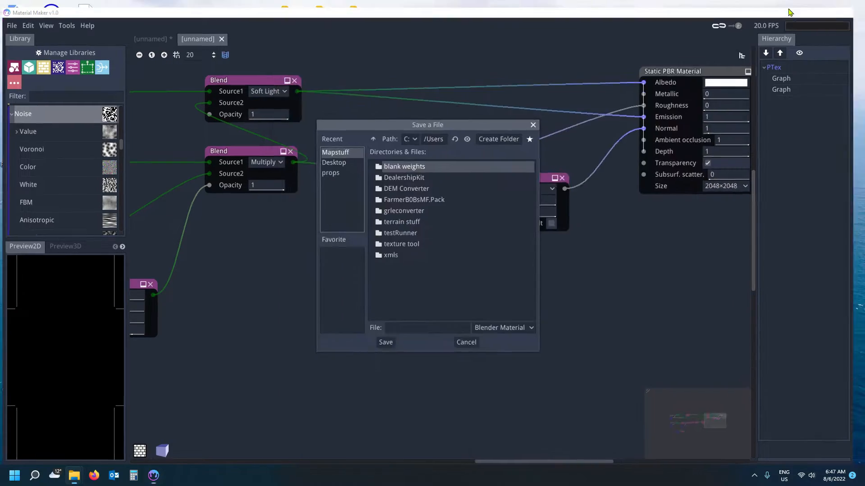
drag(542, 41, 270, 27)
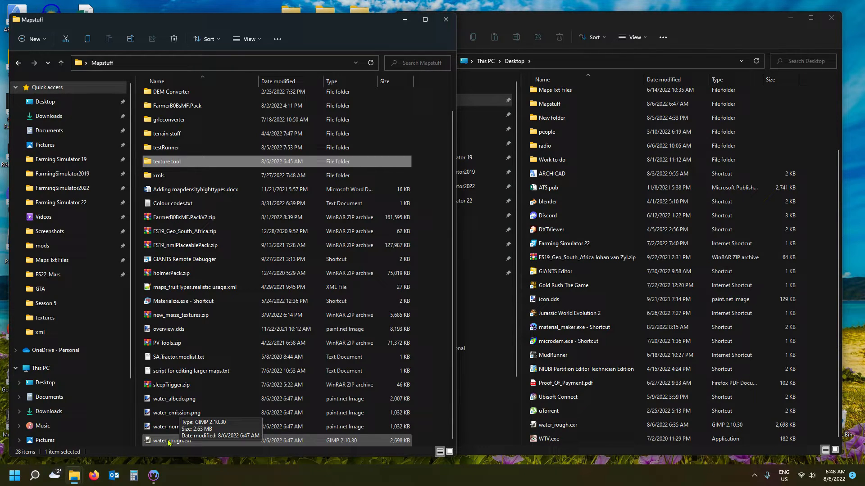
Try to move the four exported water texture files from Mapstuff into the texture tool folder, cancelling the interrupted action.
click(176, 428)
click(177, 400)
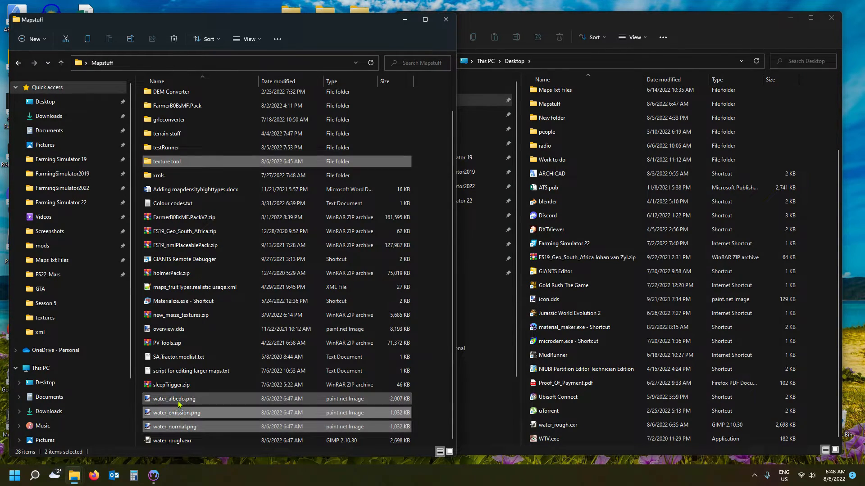
shift+click(179, 444)
ctrl+click(180, 444)
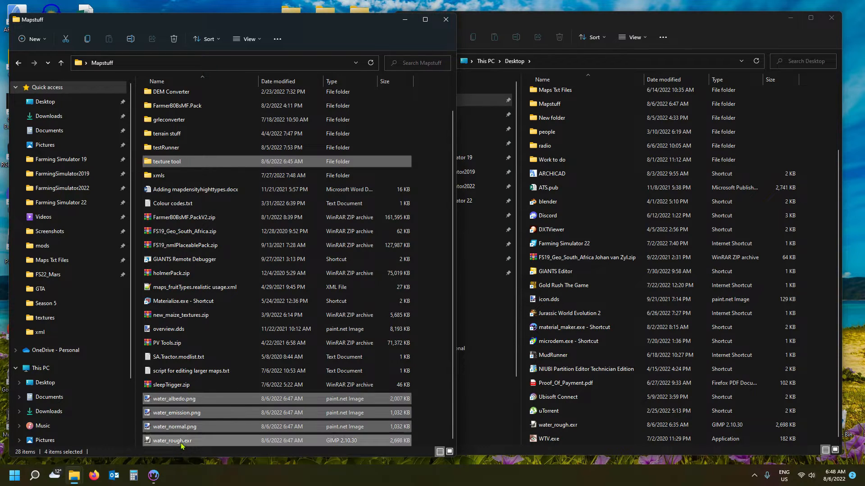
key(ctrl+x)
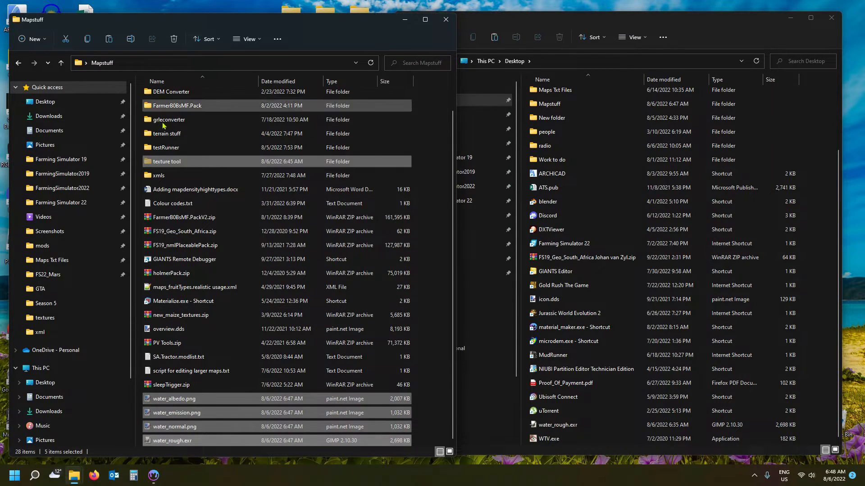
double_click(179, 162)
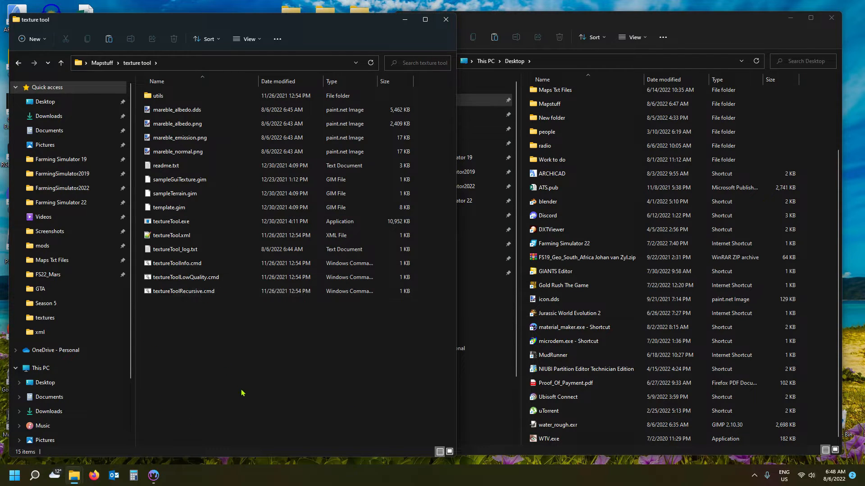
key(ctrl+v)
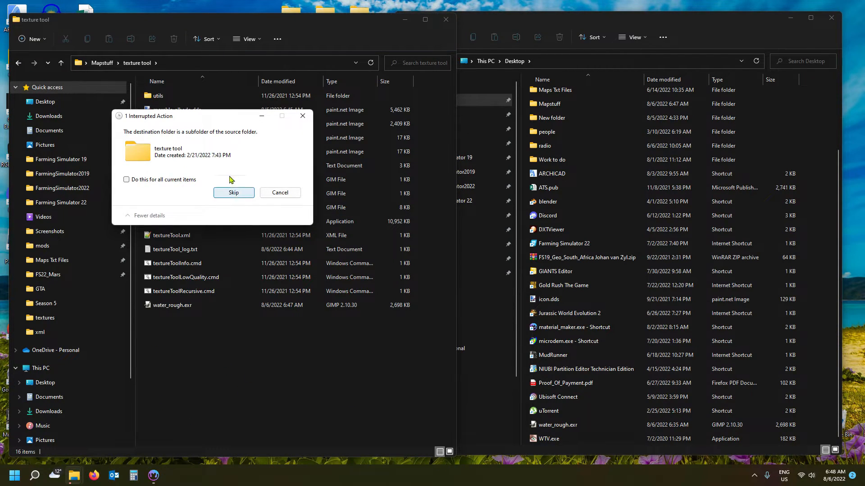
click(279, 194)
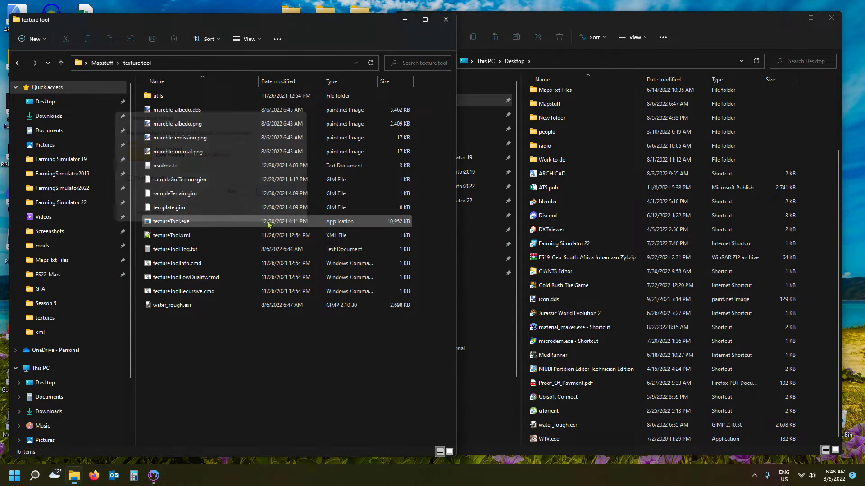
Copy water_albedo.png, water_emission.png and water_normal.png from Mapstuff into the texture tool folder.
click(102, 63)
scroll(262, 319, down, 1)
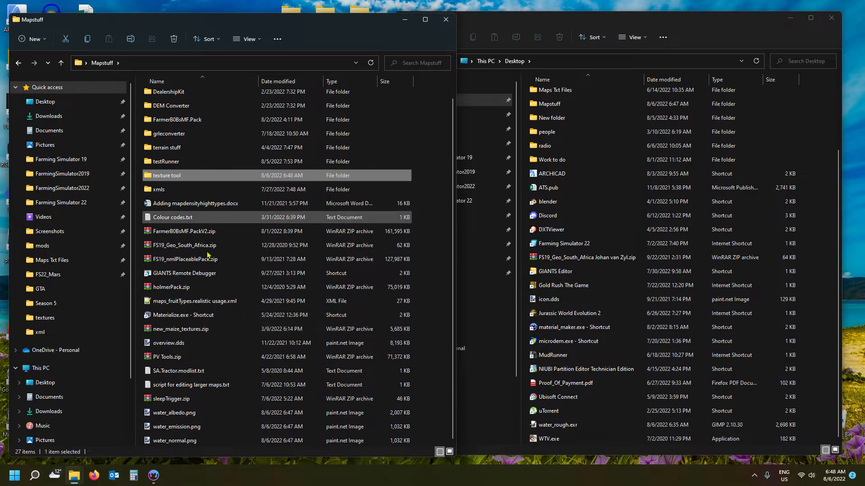
click(192, 413)
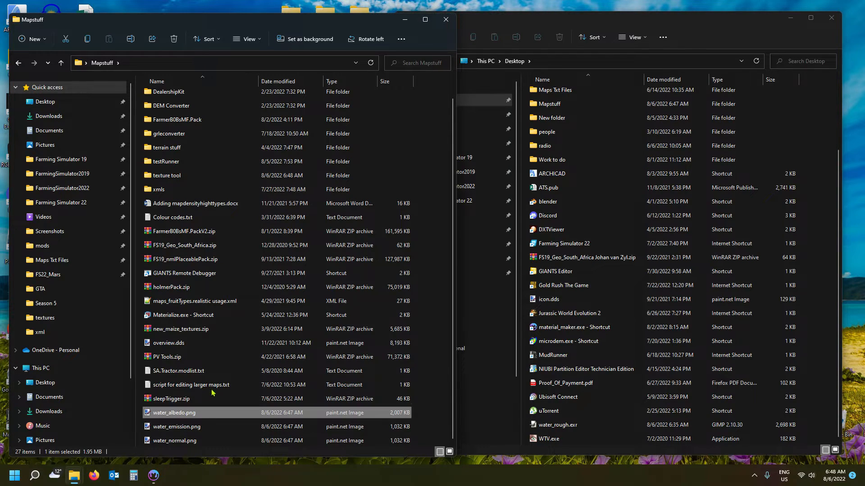
shift+click(189, 440)
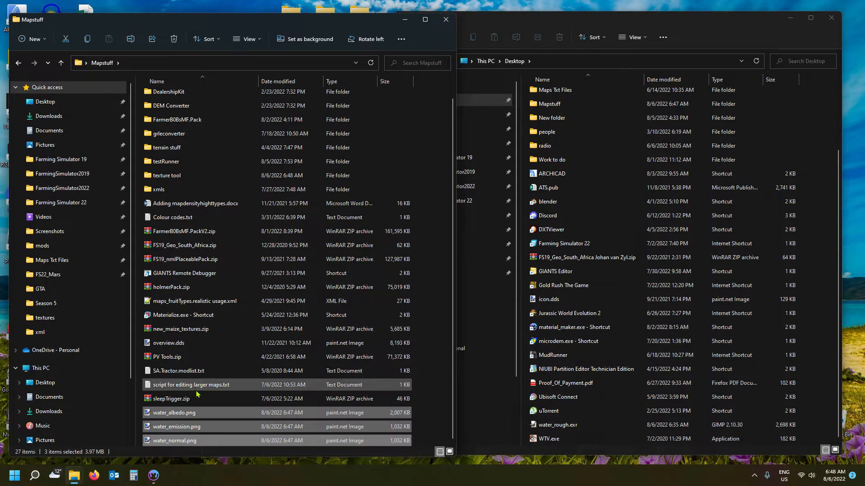
key(ctrl+c)
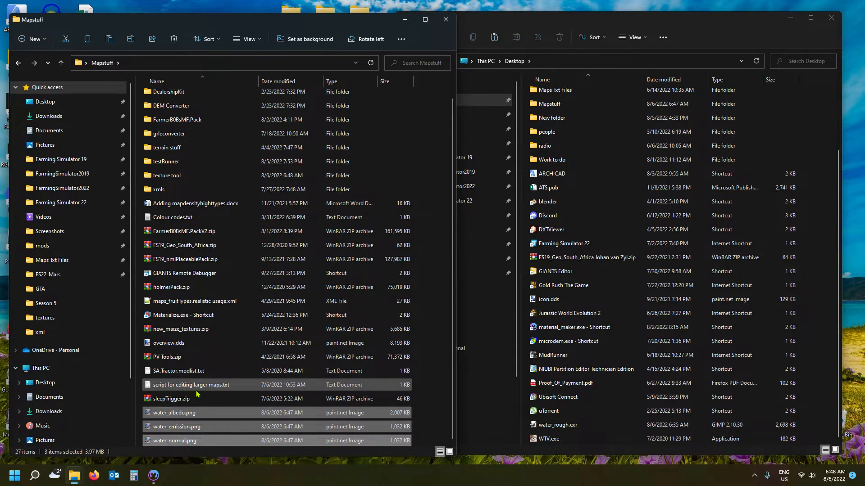
double_click(176, 180)
key(ctrl+v)
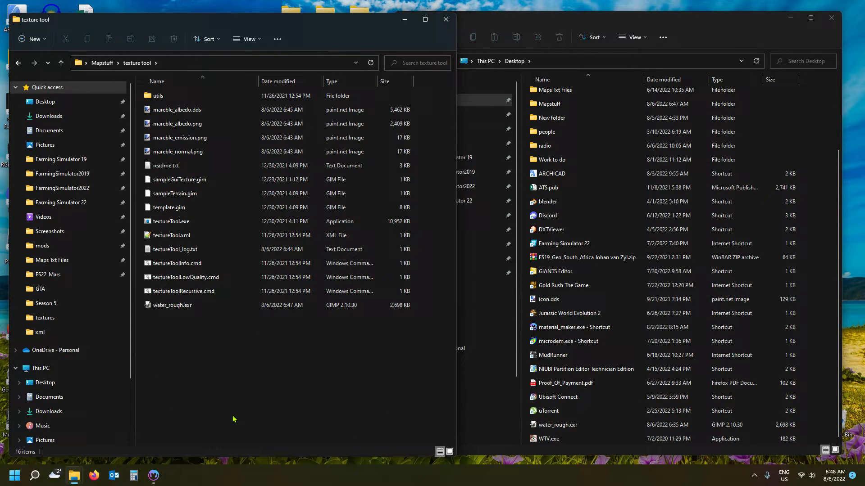
Convert water_albedo.png to DDS with textureTool.exe and place the console window clear of the file list.
click(218, 375)
click(181, 321)
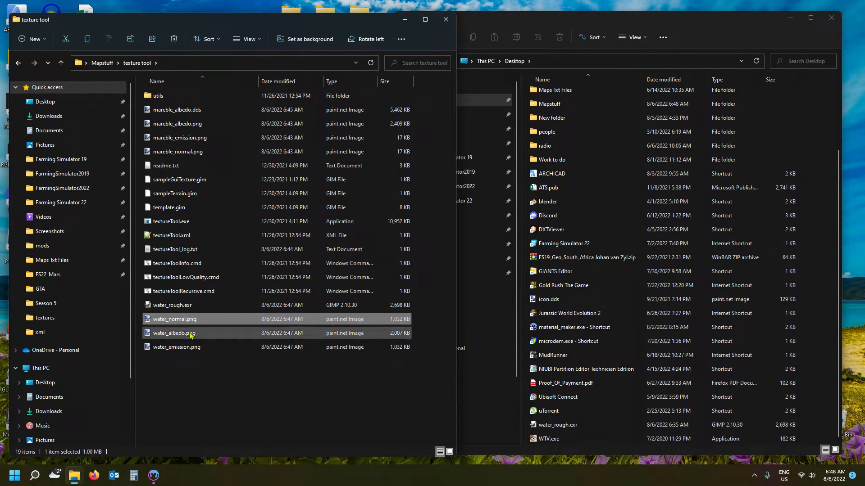
click(191, 333)
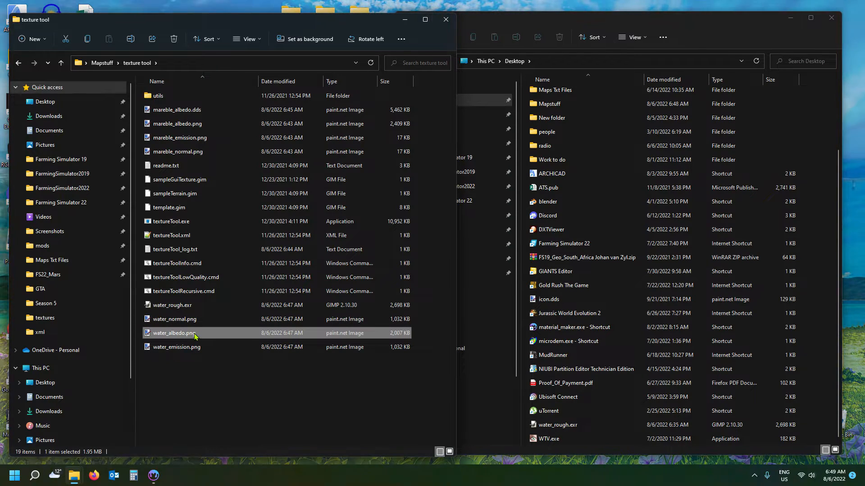
drag(195, 336, 174, 221)
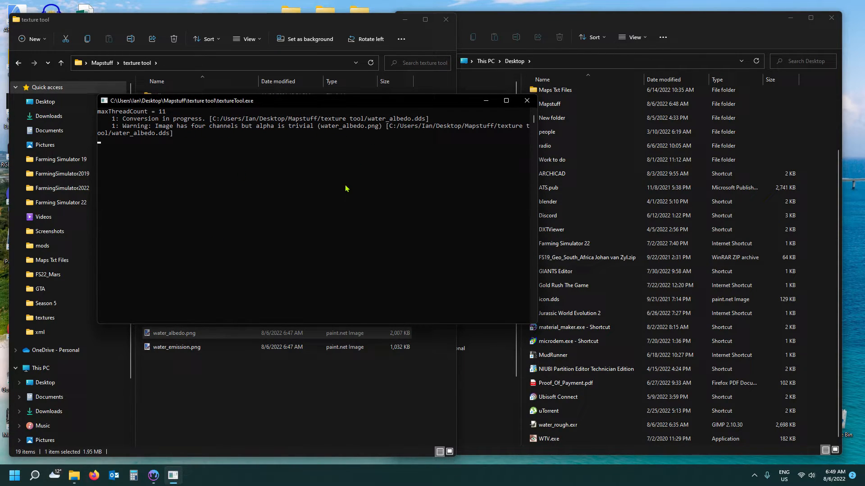
drag(382, 104, 610, 60)
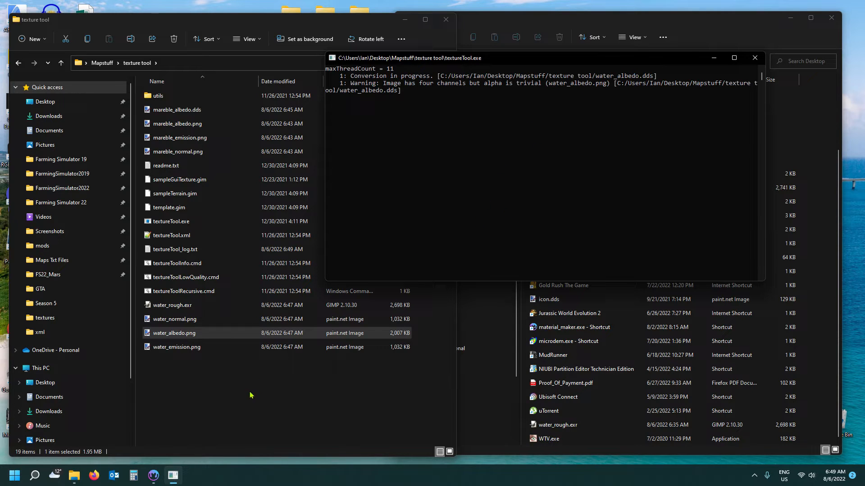
Switch to Material Maker, cancel the open export dialog, look through the node library and minimize the program.
mouse_move(158, 482)
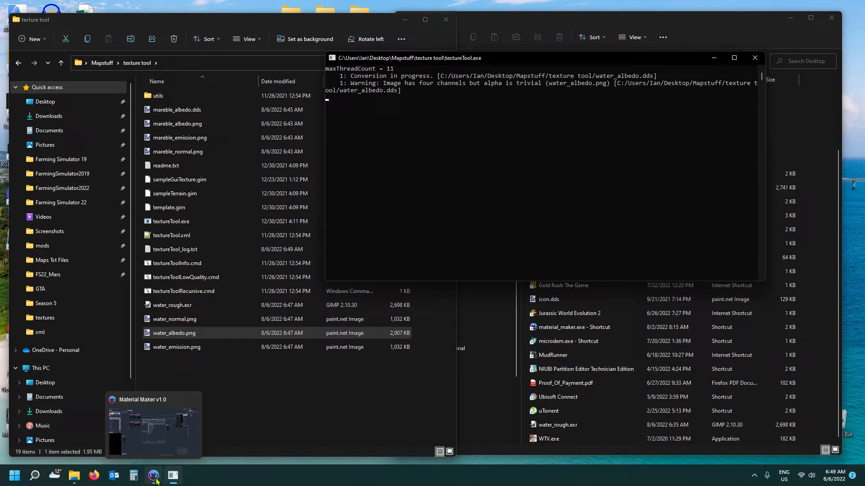
click(157, 481)
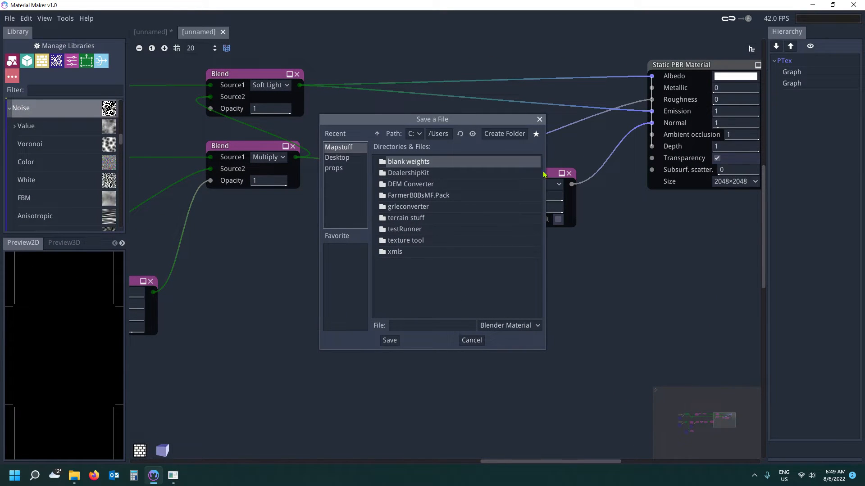
click(539, 119)
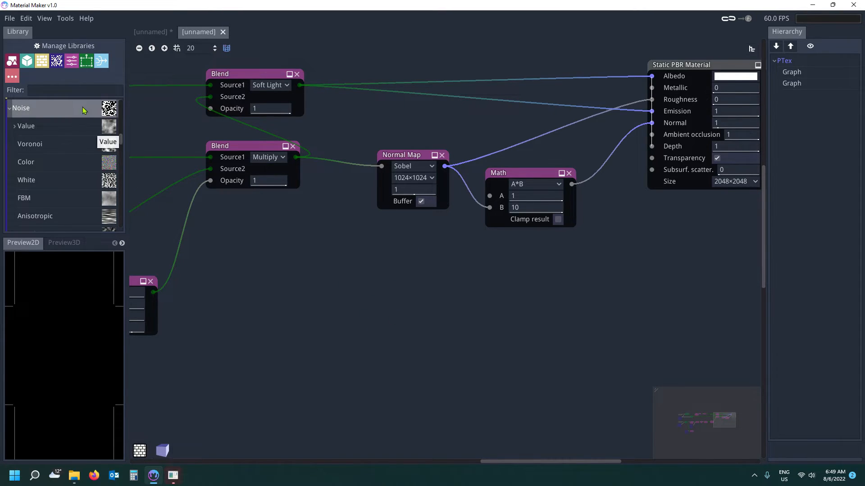
scroll(81, 137, down, 4)
scroll(79, 163, down, 4)
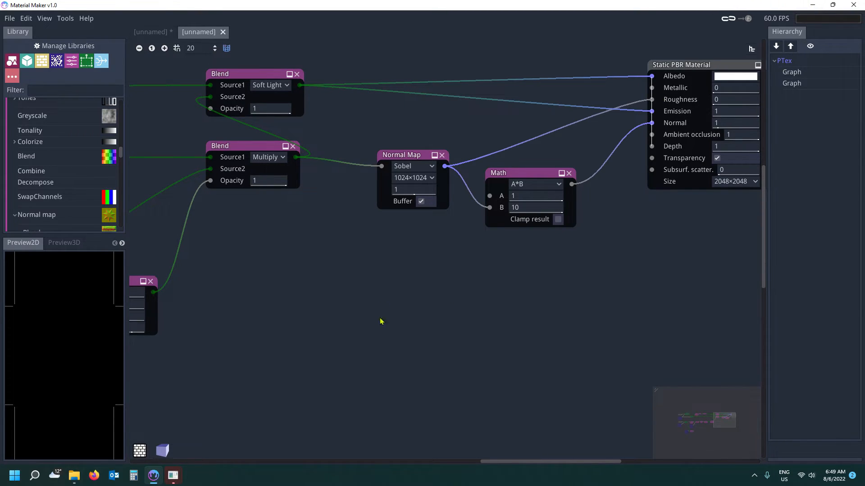
click(812, 4)
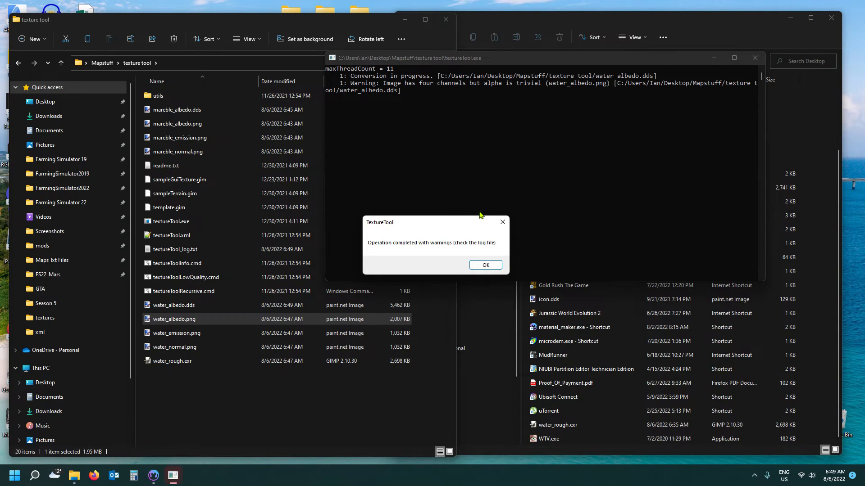
Dismiss the texture tool's completion message and open the converted water_albedo.dds from the texture tool folder.
click(485, 265)
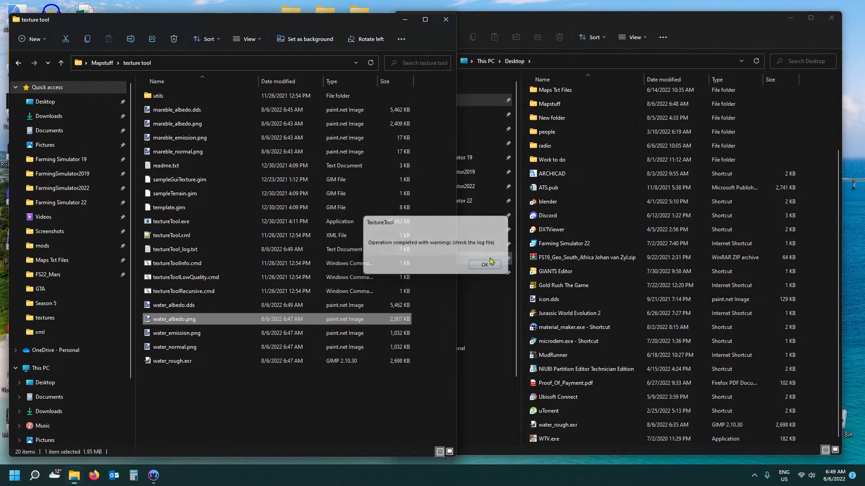
click(214, 399)
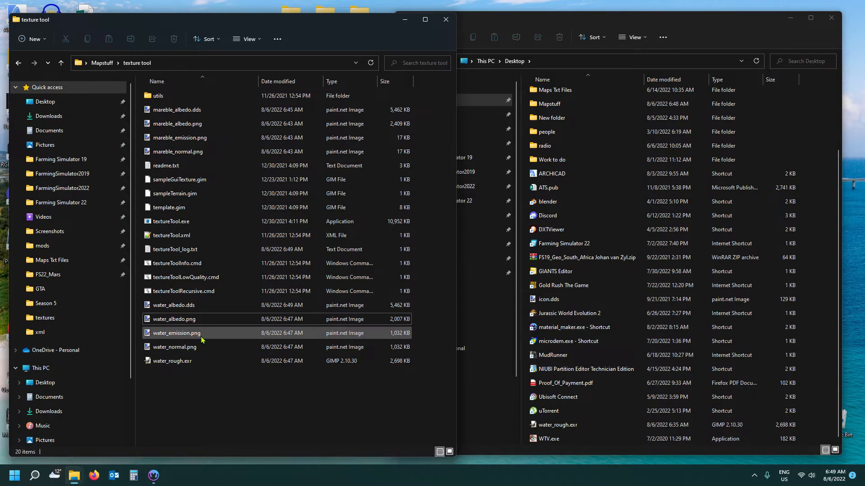
double_click(191, 306)
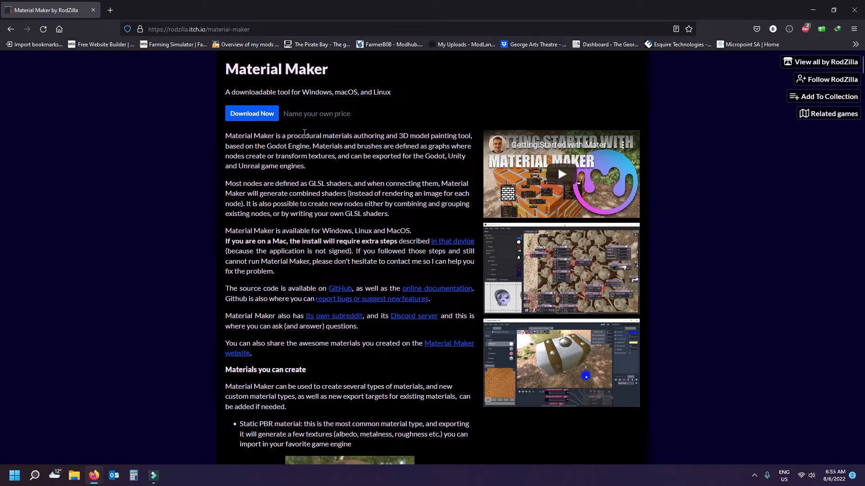
Examine the download options and the description of Material Maker on its itch.io page.
click(240, 117)
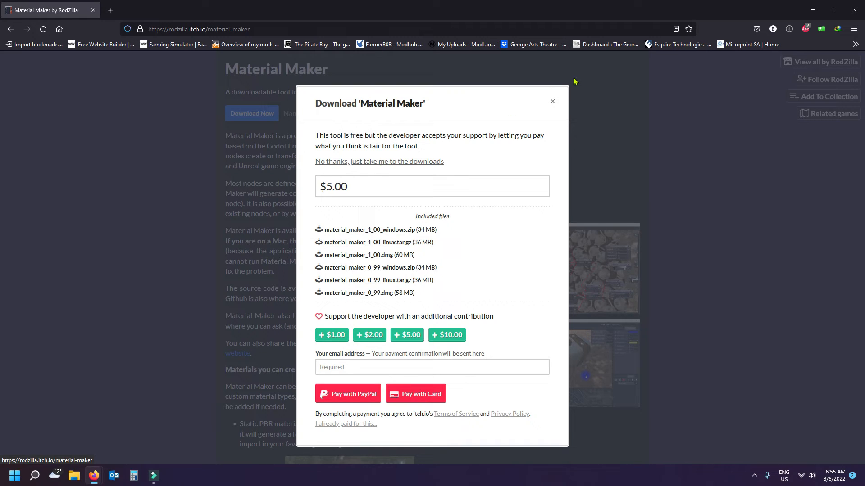
click(553, 100)
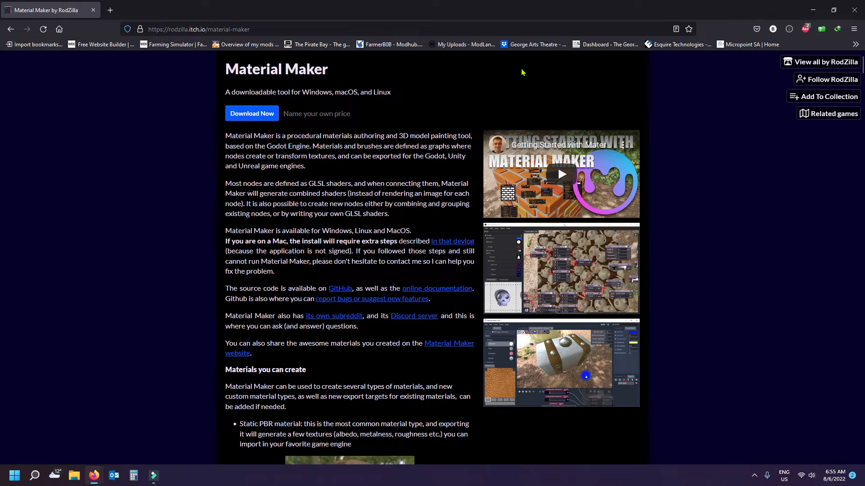
scroll(231, 167, down, 4)
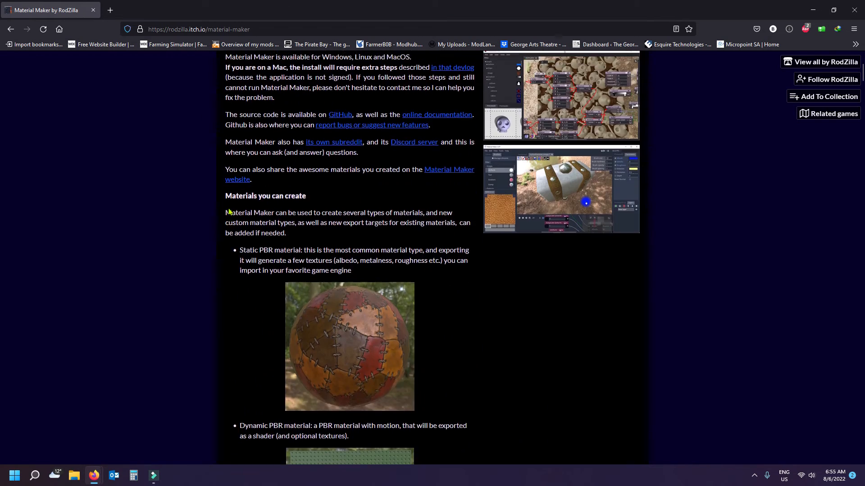
scroll(227, 212, up, 4)
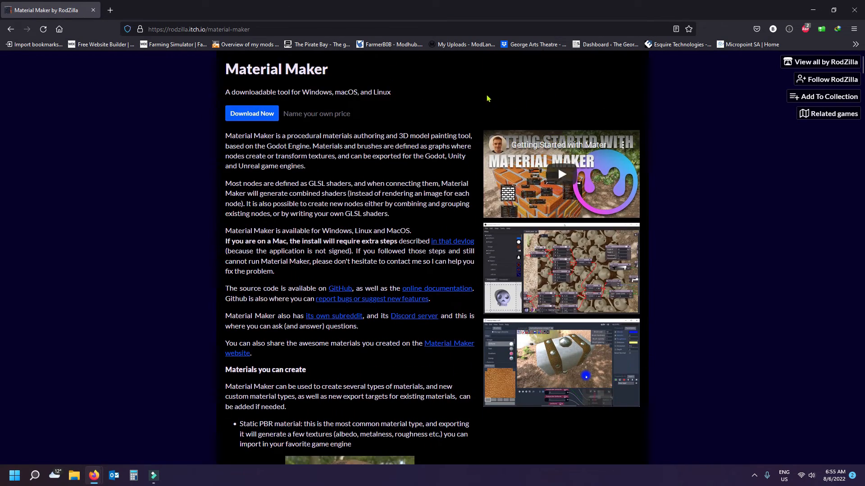